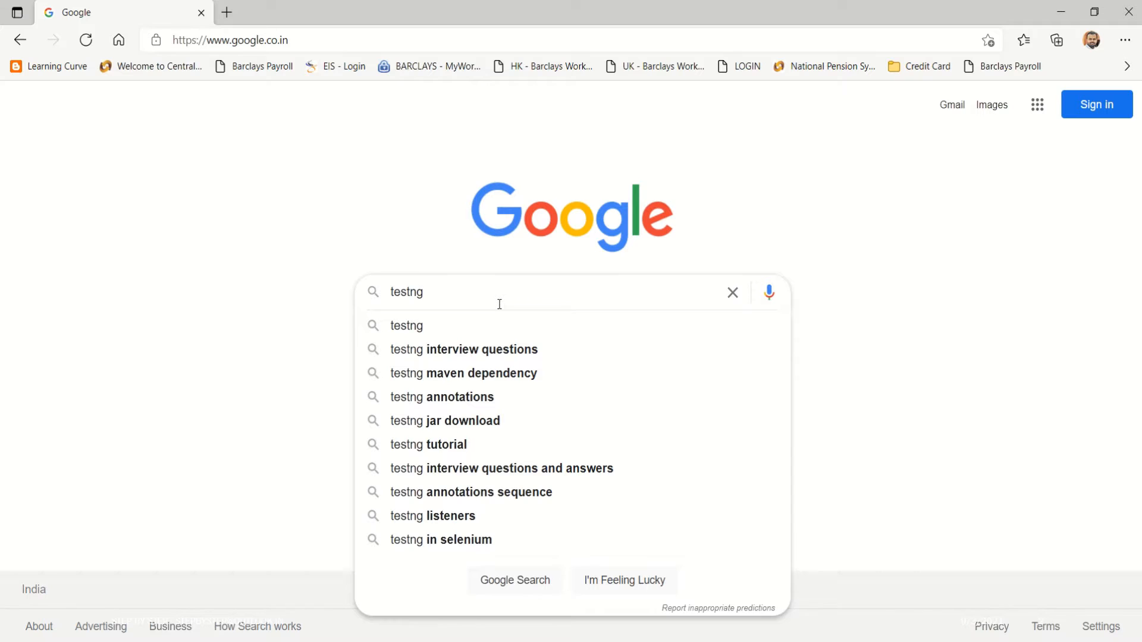
# Search Google for testng and open the TestNG welcome page in a new tab.
pyautogui.press('Return')
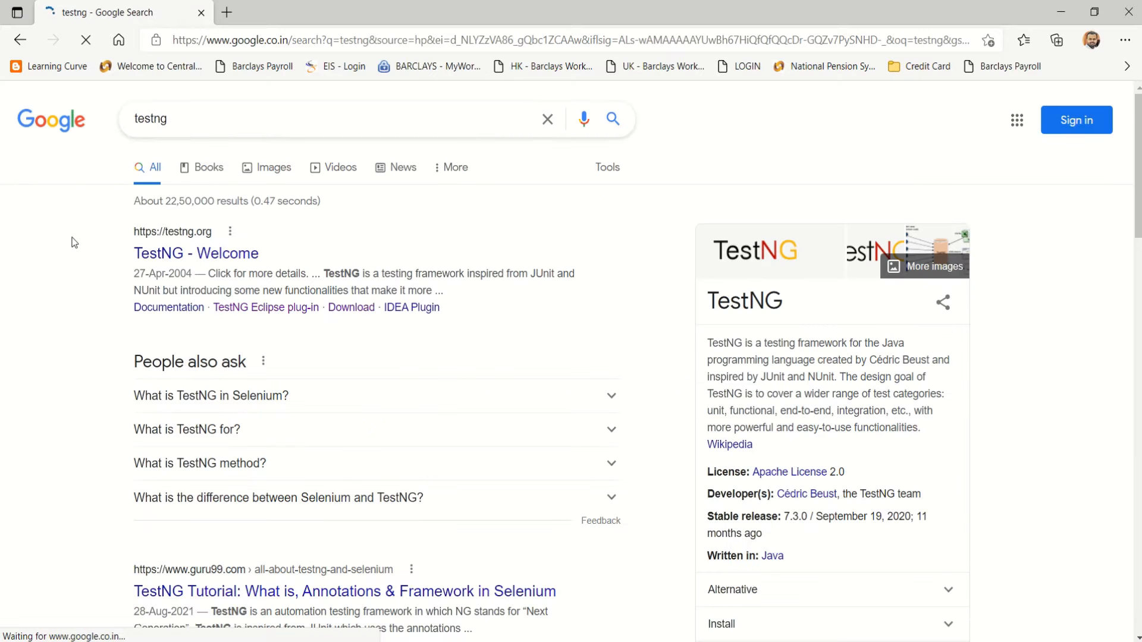
pyautogui.middleClick(186, 260)
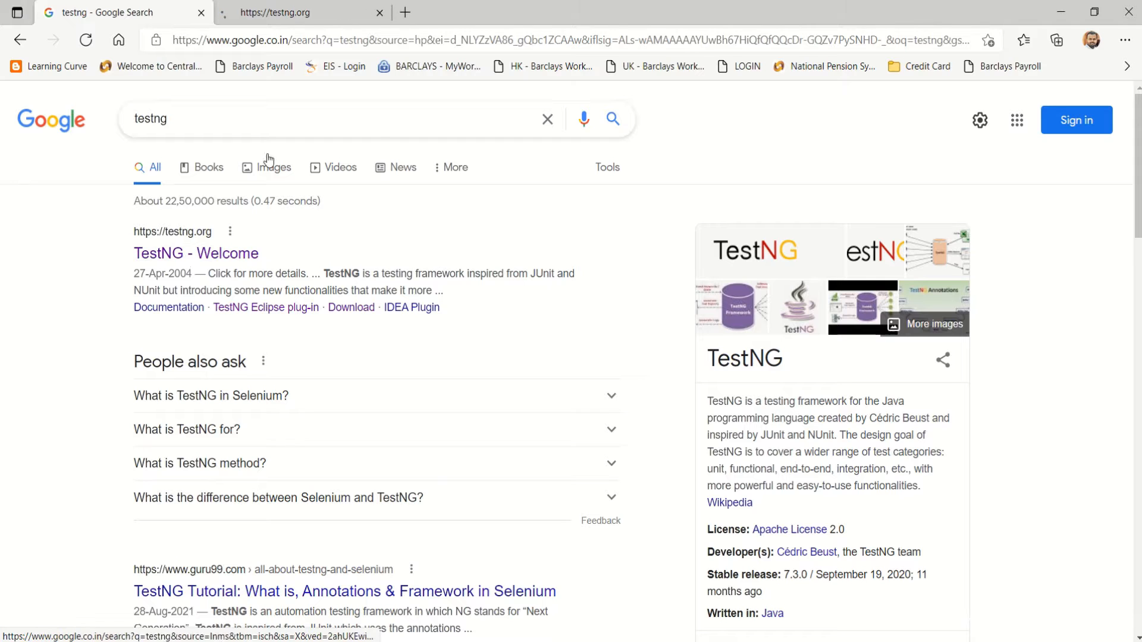
pyautogui.click(278, 8)
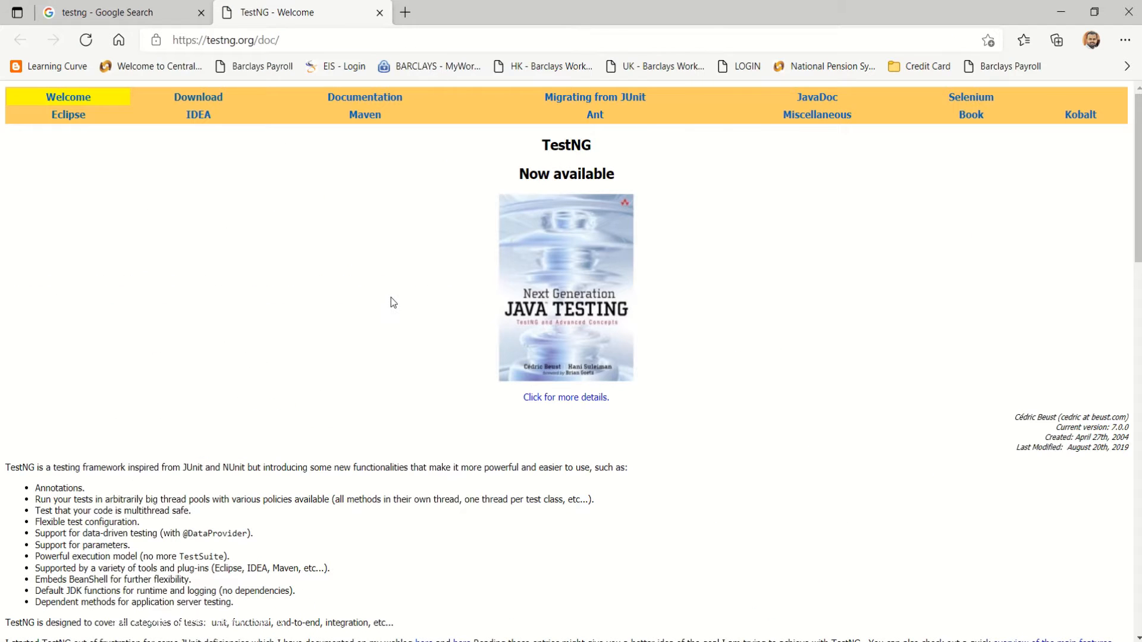
pyautogui.scroll(-8, 364, 292)
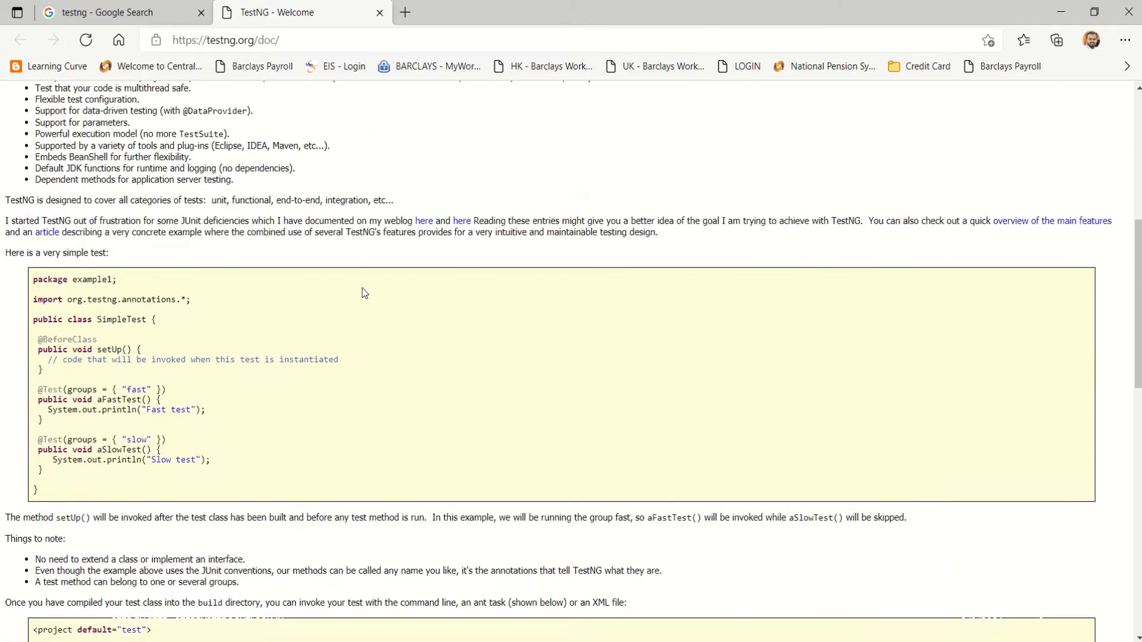
pyautogui.scroll(2, 364, 292)
pyautogui.scroll(5, 362, 292)
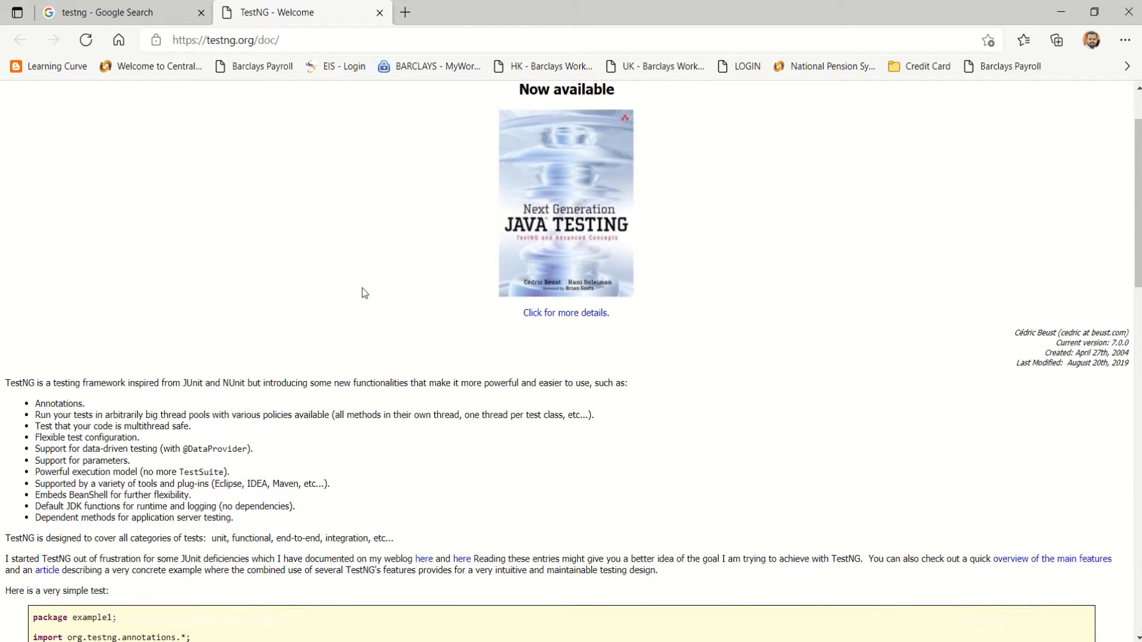
# Back on the Google tab, change the search to 'testng download'.
pyautogui.click(101, 12)
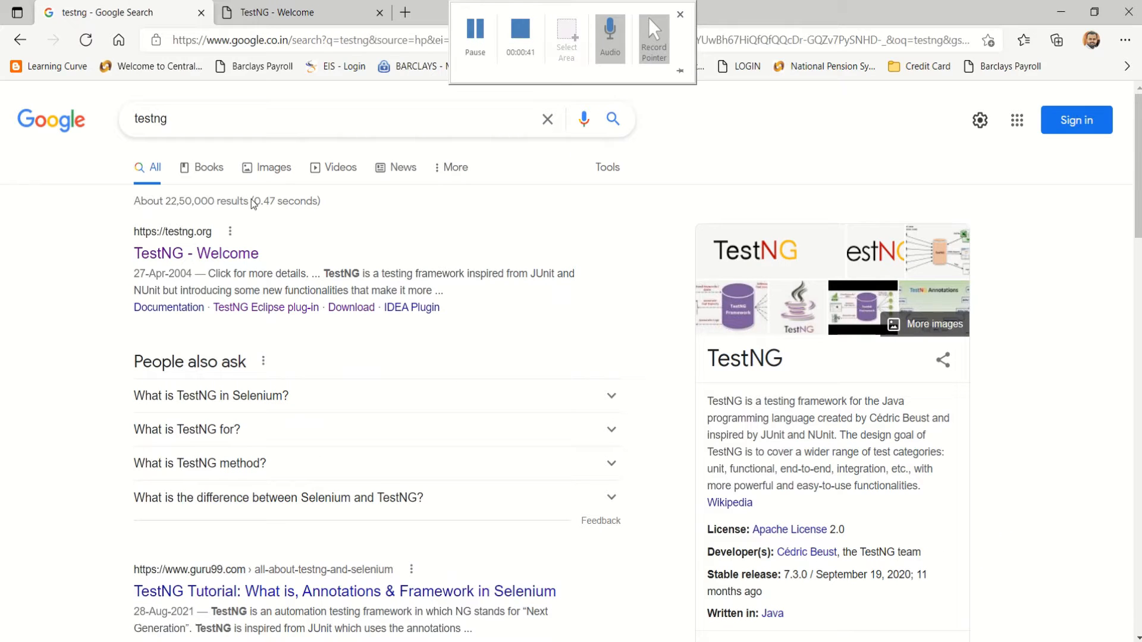
pyautogui.click(225, 130)
pyautogui.write('download')
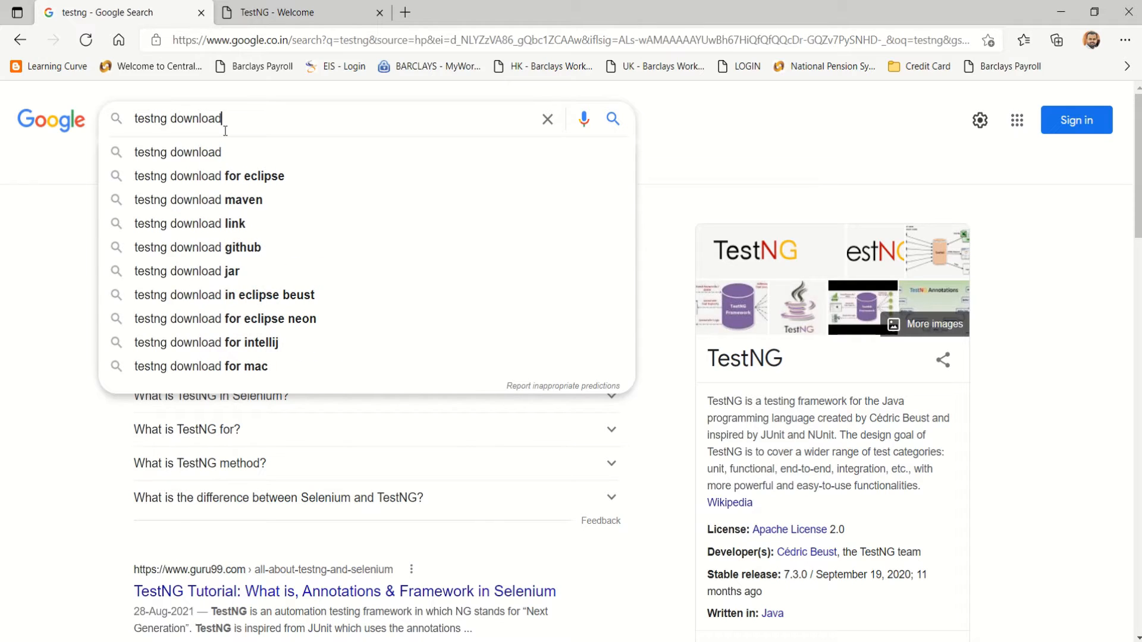
pyautogui.press('Return')
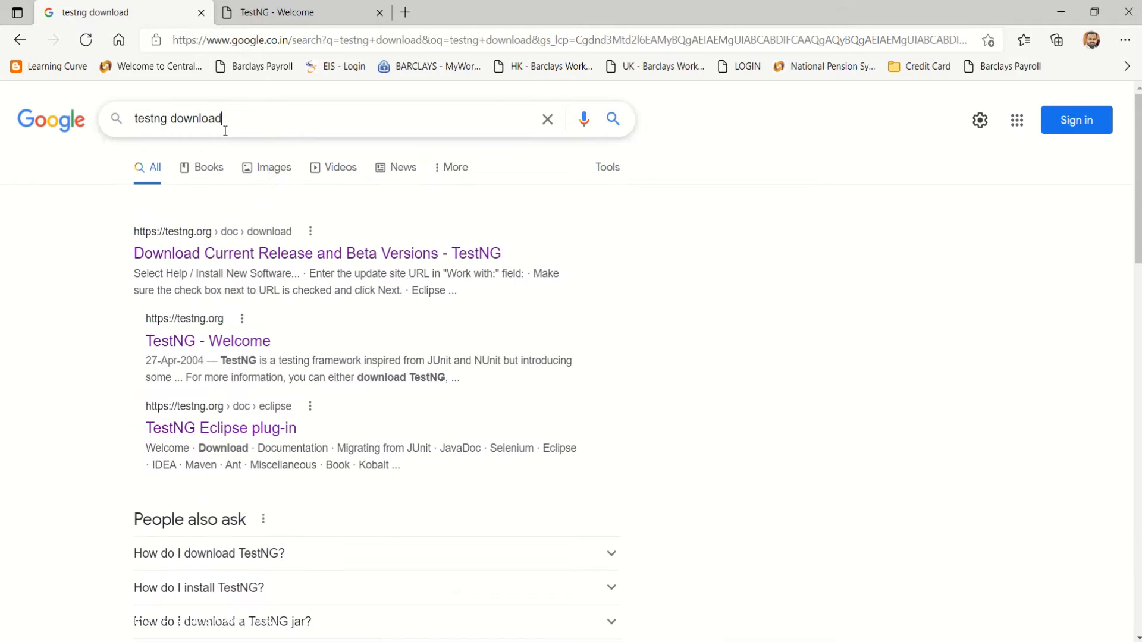
# Open the TestNG download page and look over its Maven dependency block.
pyautogui.click(263, 264)
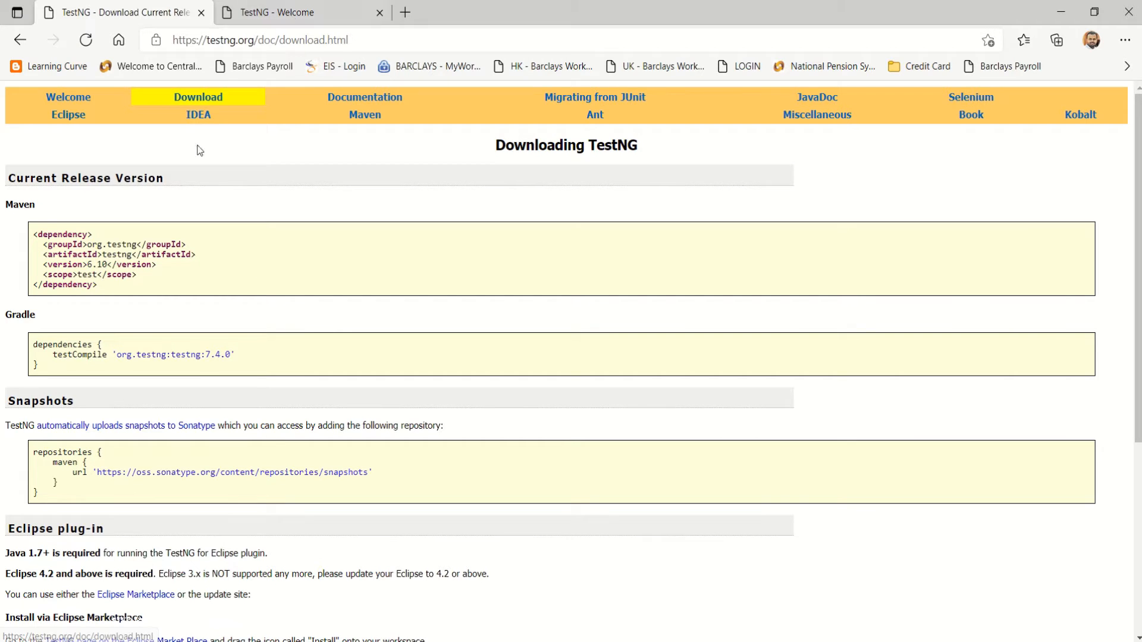
pyautogui.scroll(-1, 256, 336)
pyautogui.scroll(-1, 256, 340)
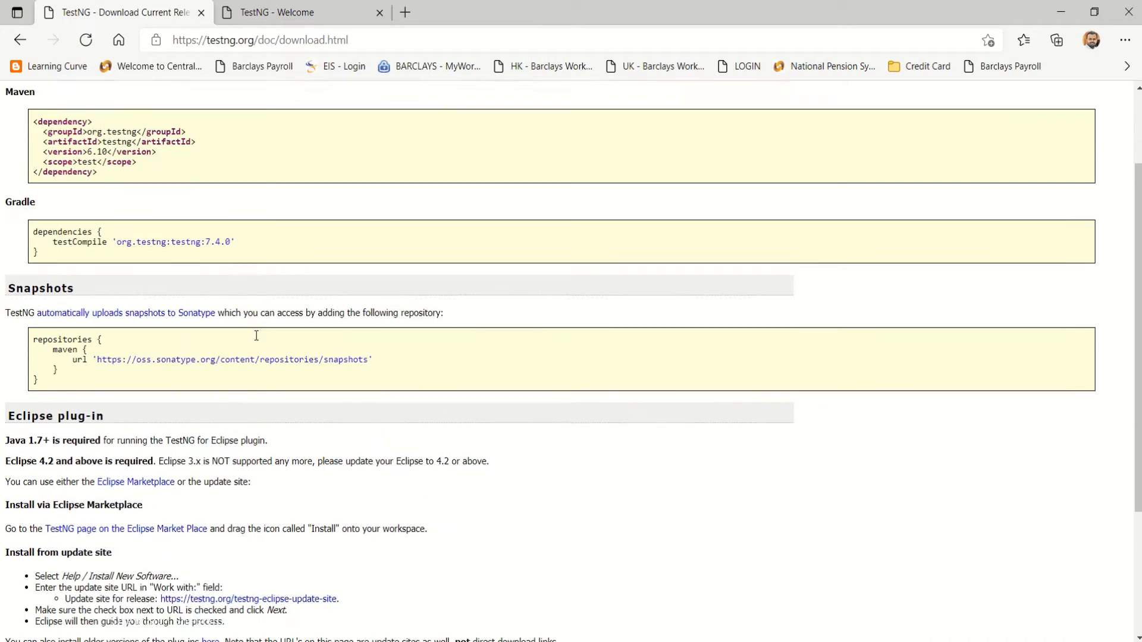
pyautogui.scroll(-1, 257, 339)
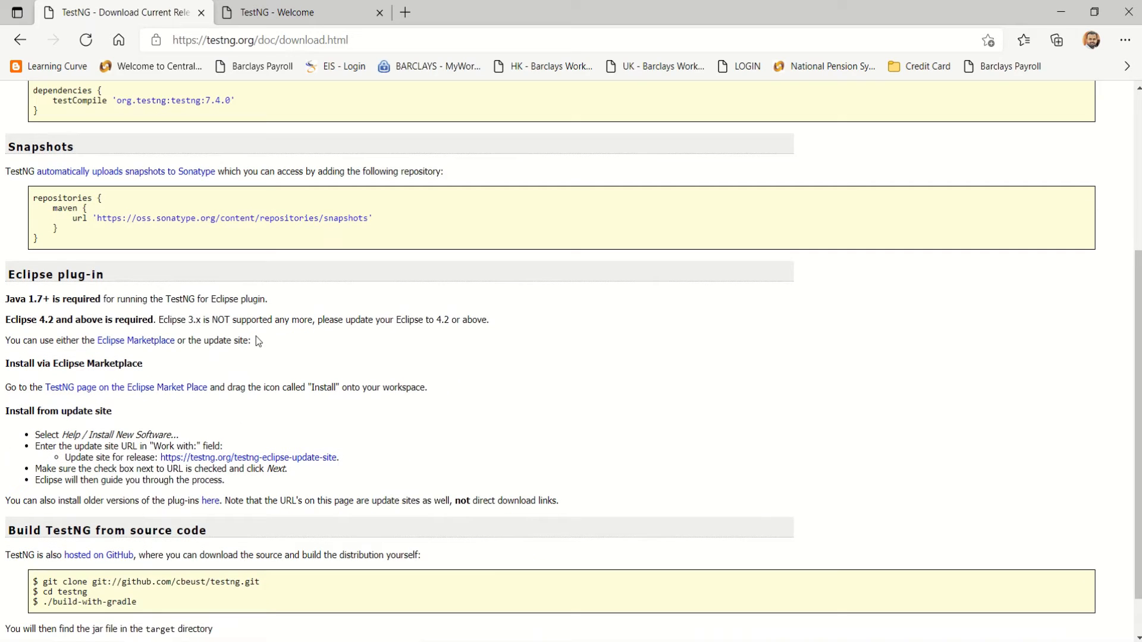
pyautogui.scroll(3, 155, 364)
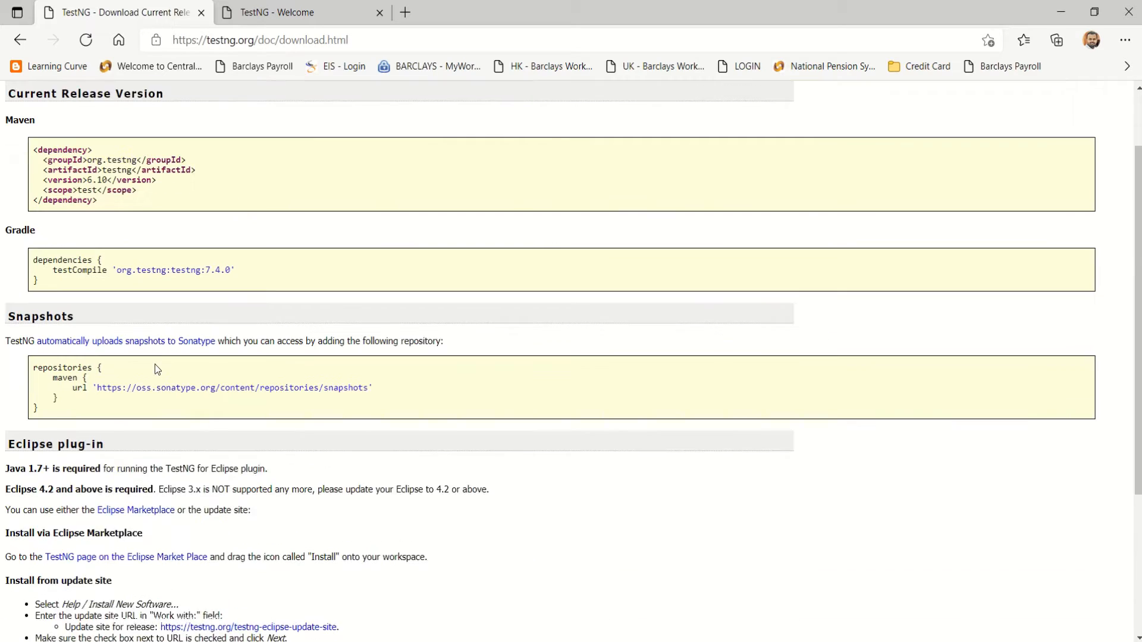
pyautogui.moveTo(105, 284); pyautogui.dragTo(33, 233)
pyautogui.click(136, 256)
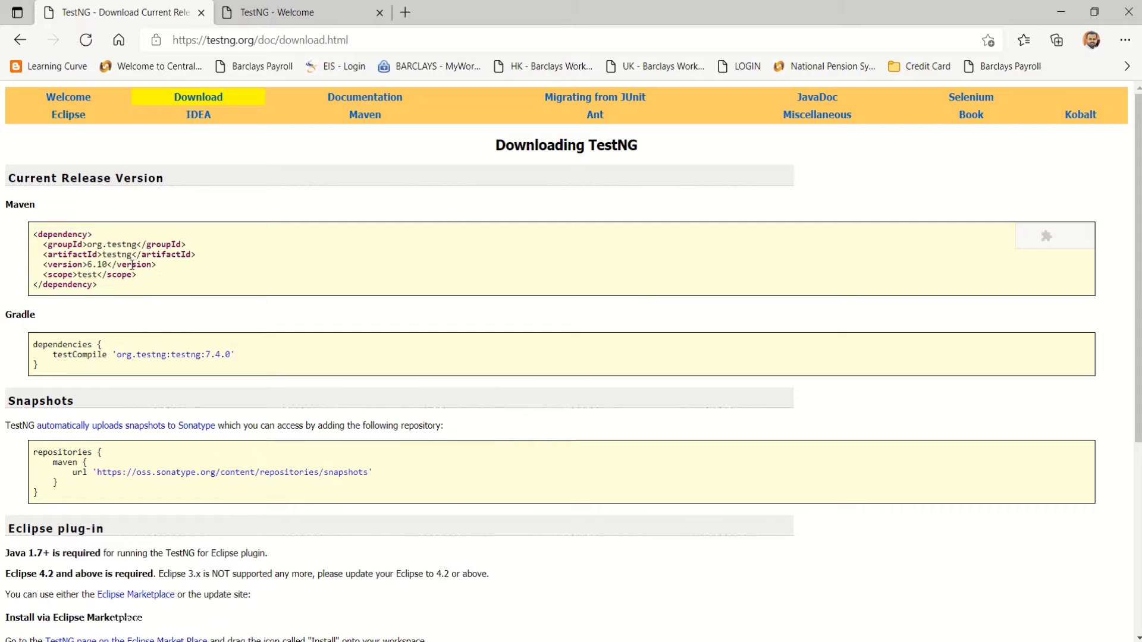
pyautogui.scroll(-3, 69, 371)
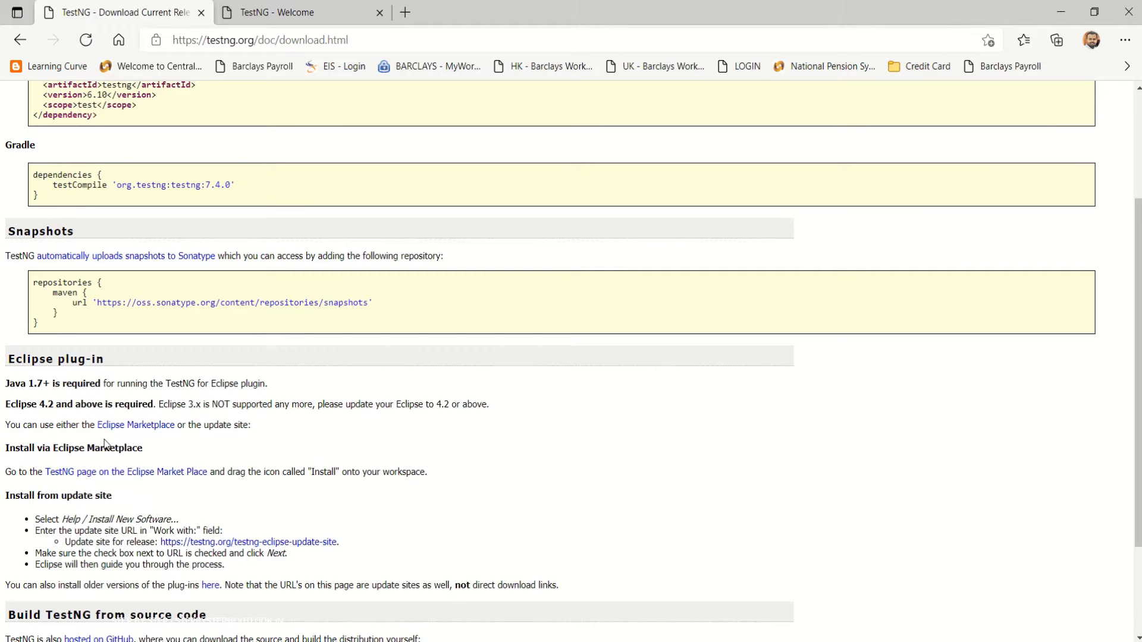
pyautogui.scroll(-1, 144, 504)
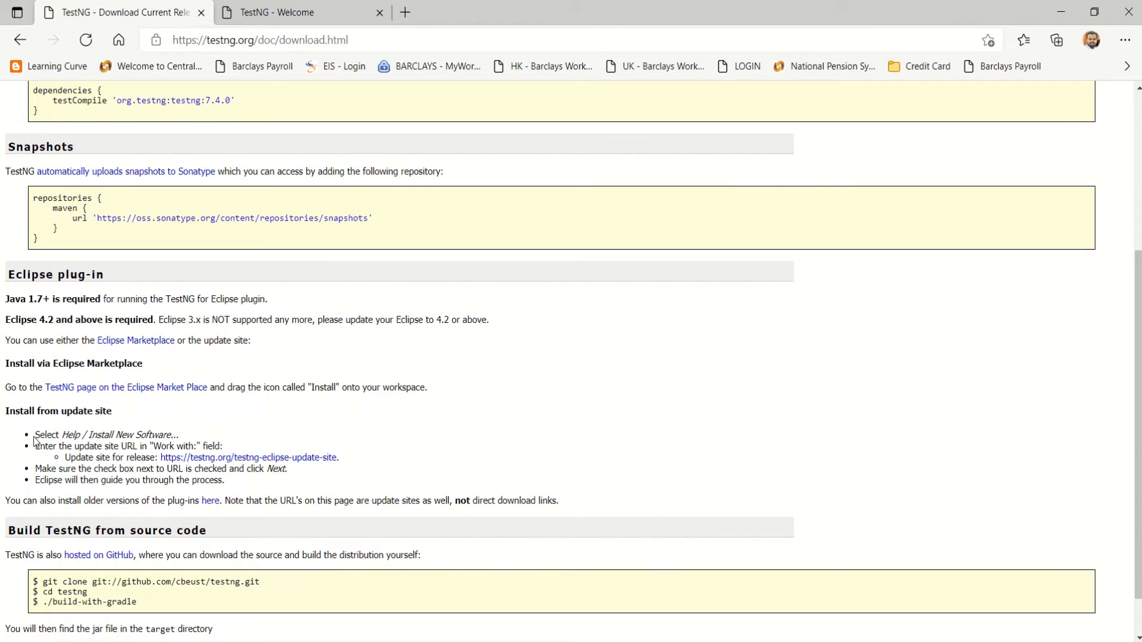
pyautogui.moveTo(35, 435); pyautogui.dragTo(179, 439)
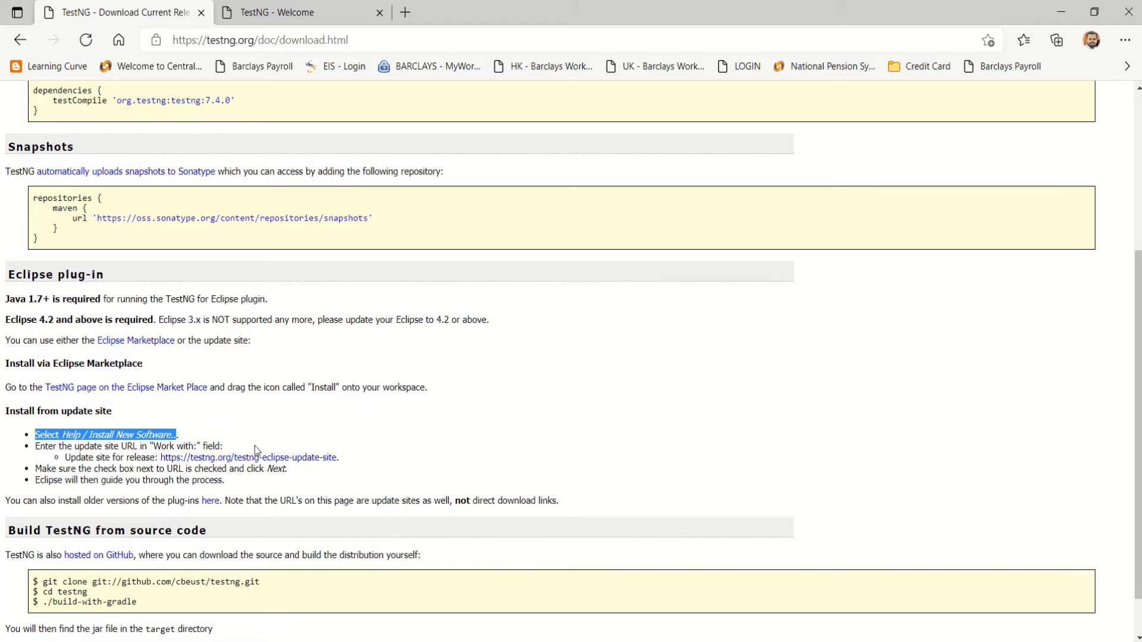
pyautogui.click(336, 446)
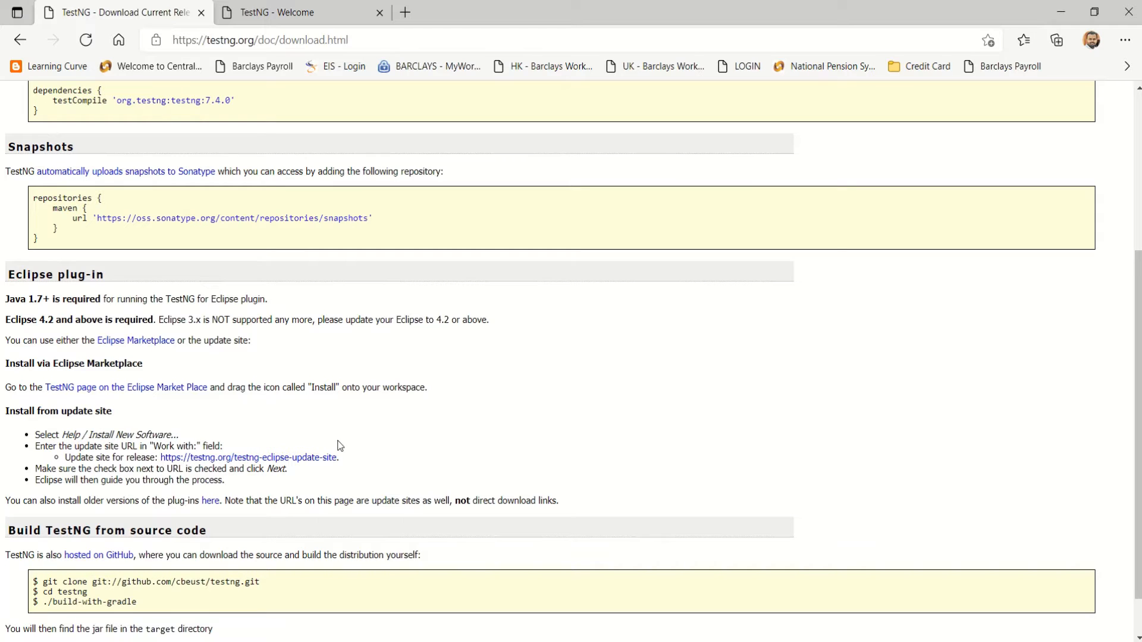
pyautogui.rightClick(290, 460)
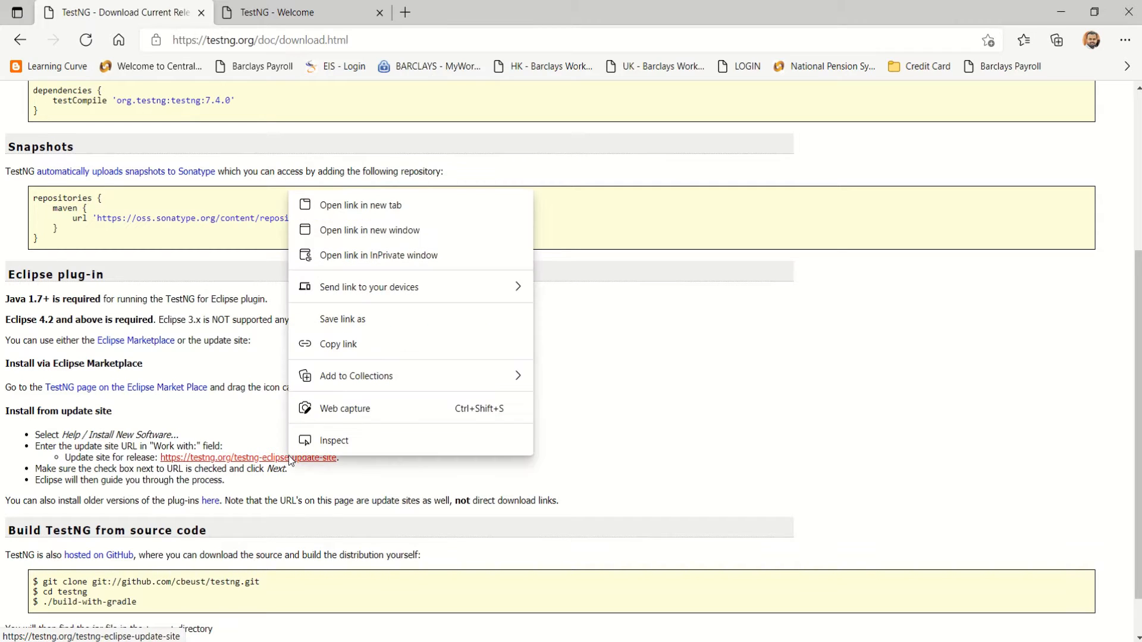
pyautogui.click(350, 345)
# Paste the TestNG update-site URL into Work with, tick and expand TestNG, and continue.
pyautogui.hotkey('alt', 'Tab')
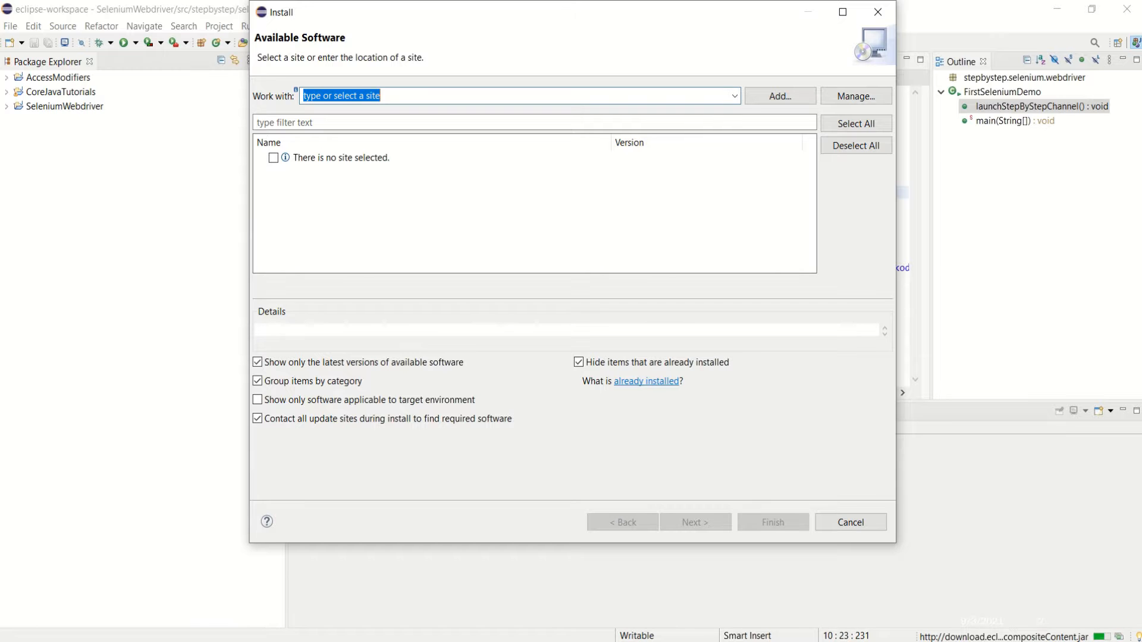
pyautogui.click(405, 96)
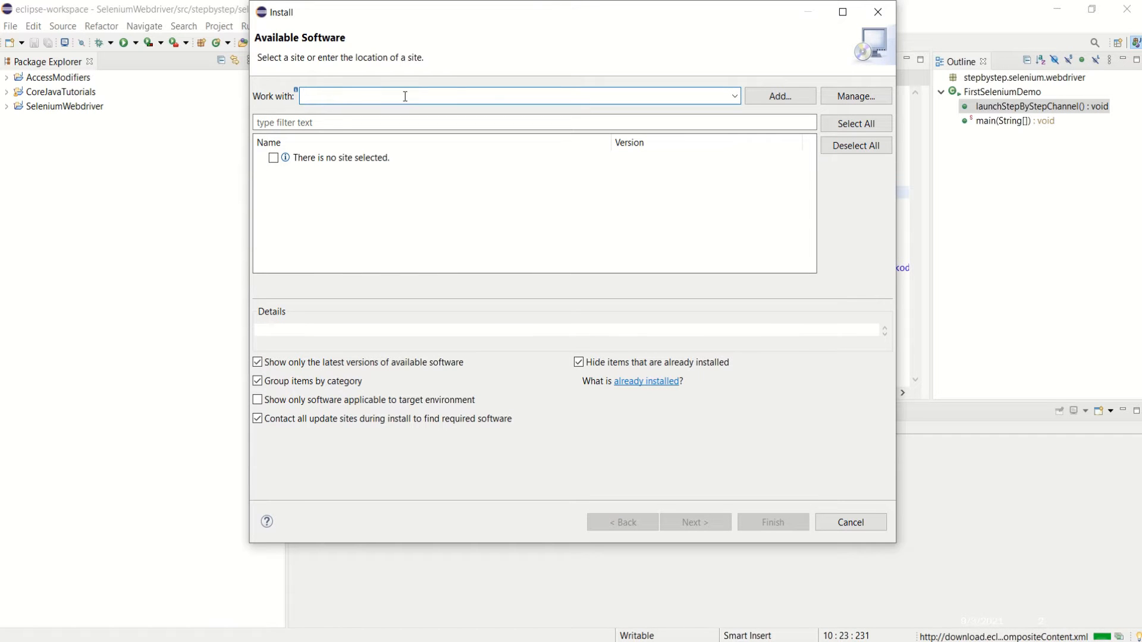
pyautogui.write('https://testng.org/testng-eclipse-update-site')
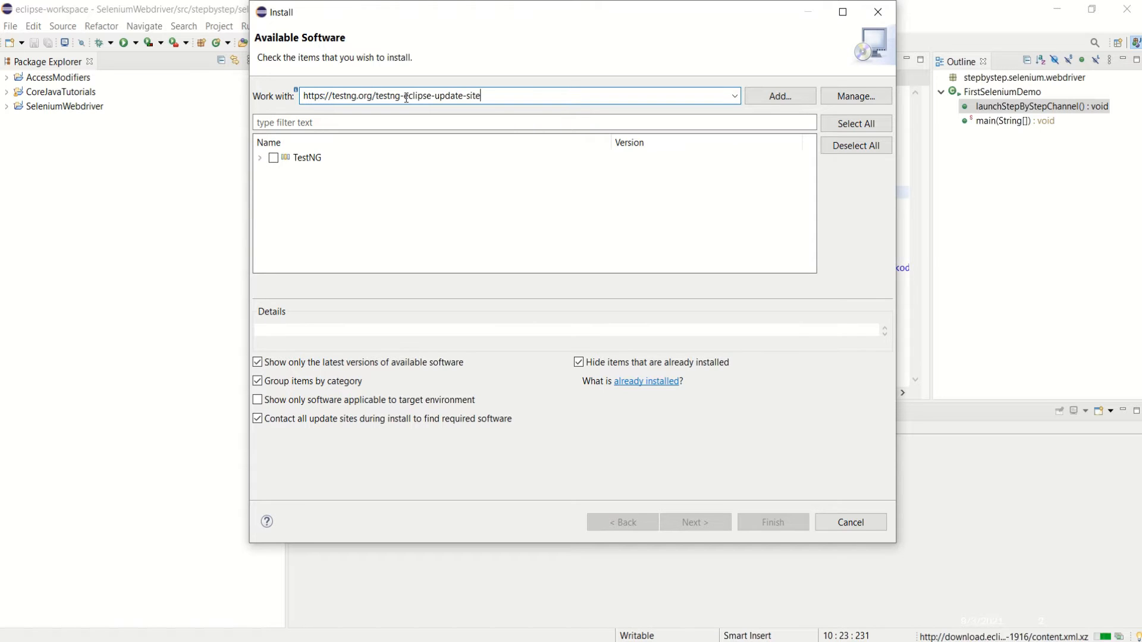
pyautogui.click(273, 158)
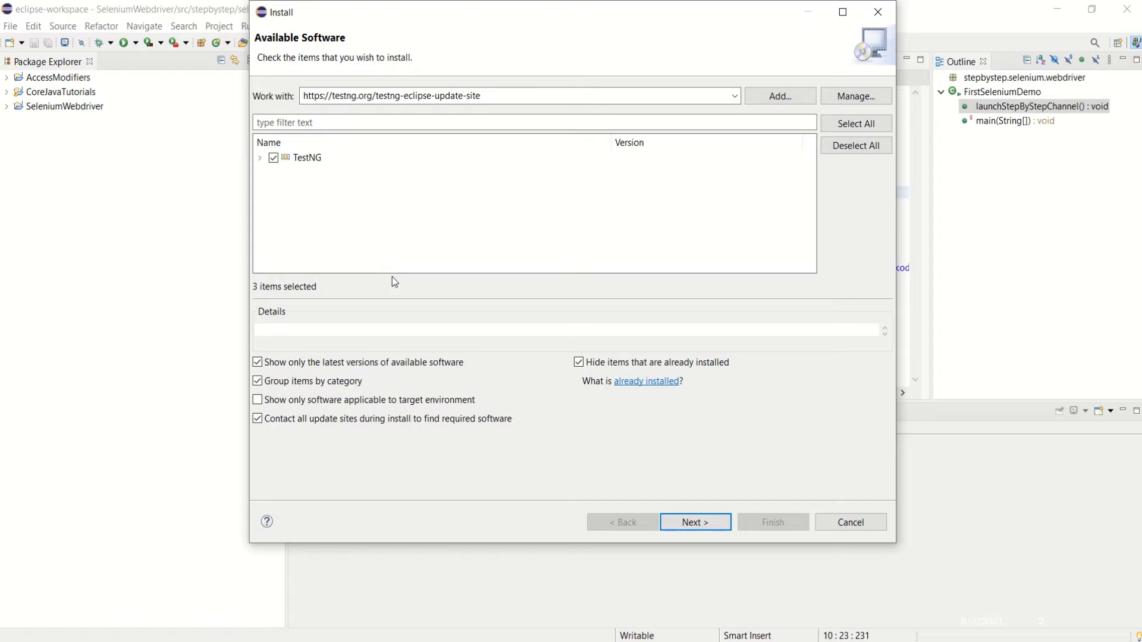
pyautogui.click(260, 158)
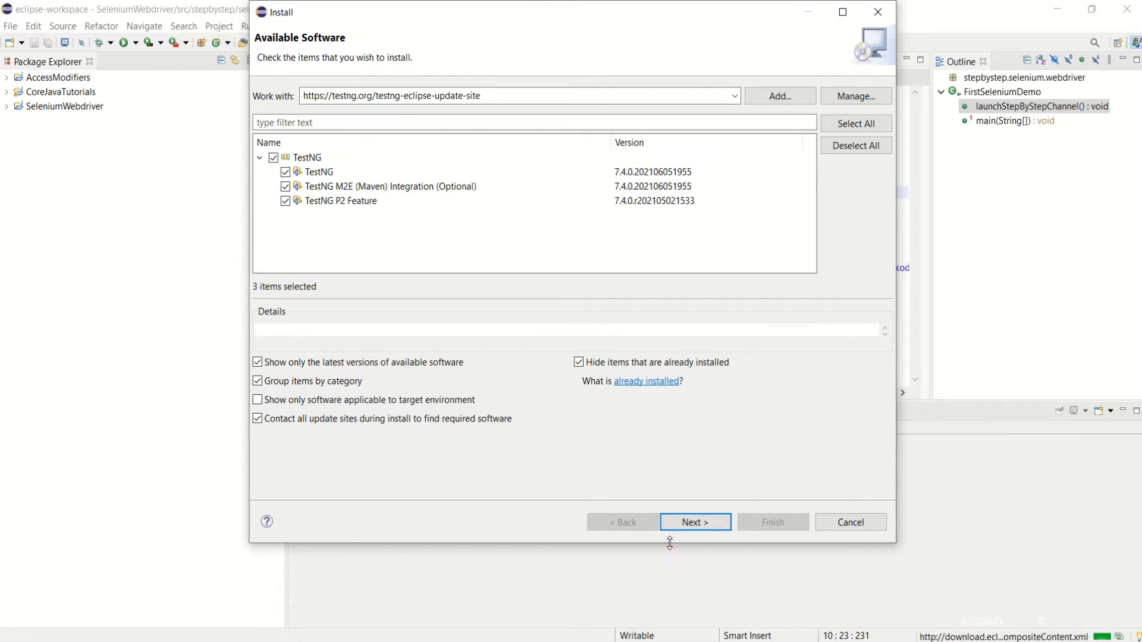
pyautogui.click(700, 523)
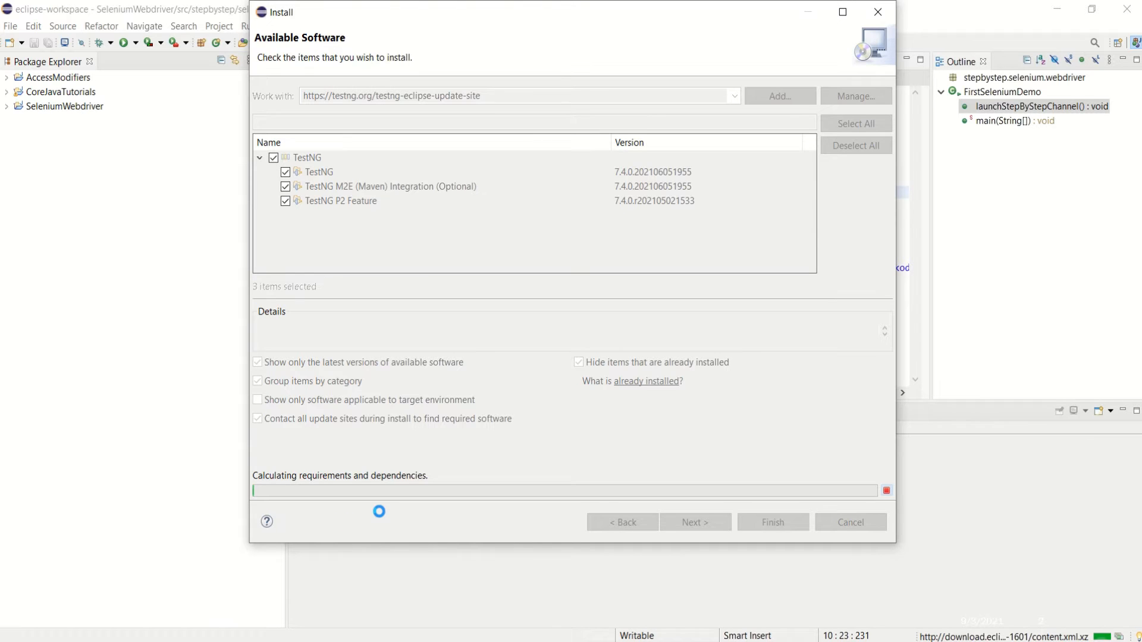
pyautogui.moveTo(501, 25)
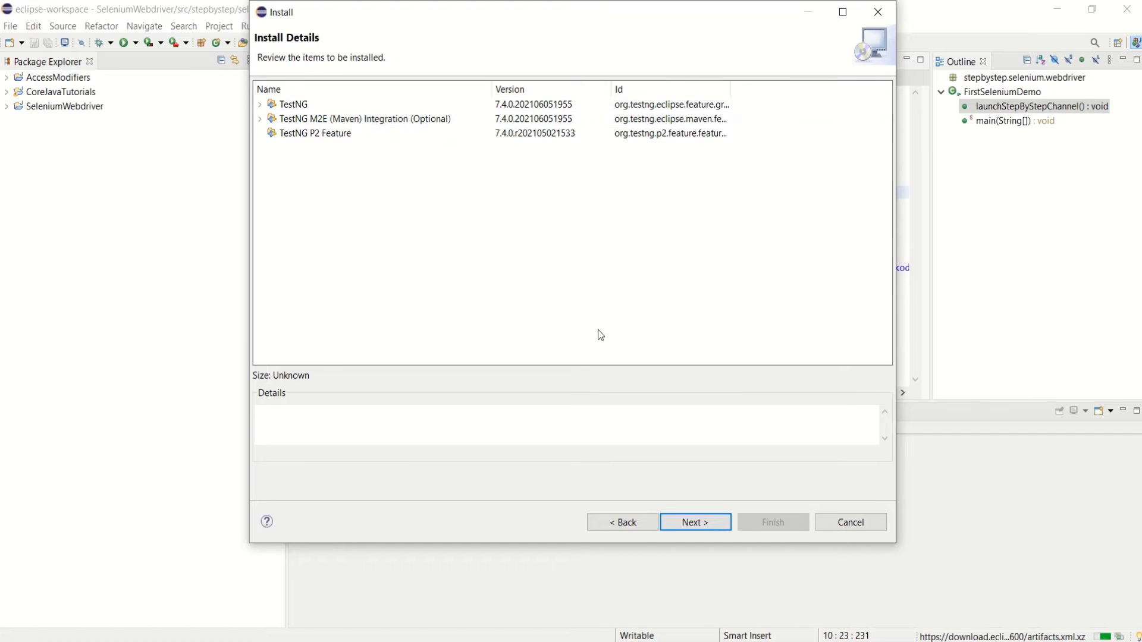
# Accept the TestNG license agreements and finish the wizard to start installing.
pyautogui.click(693, 523)
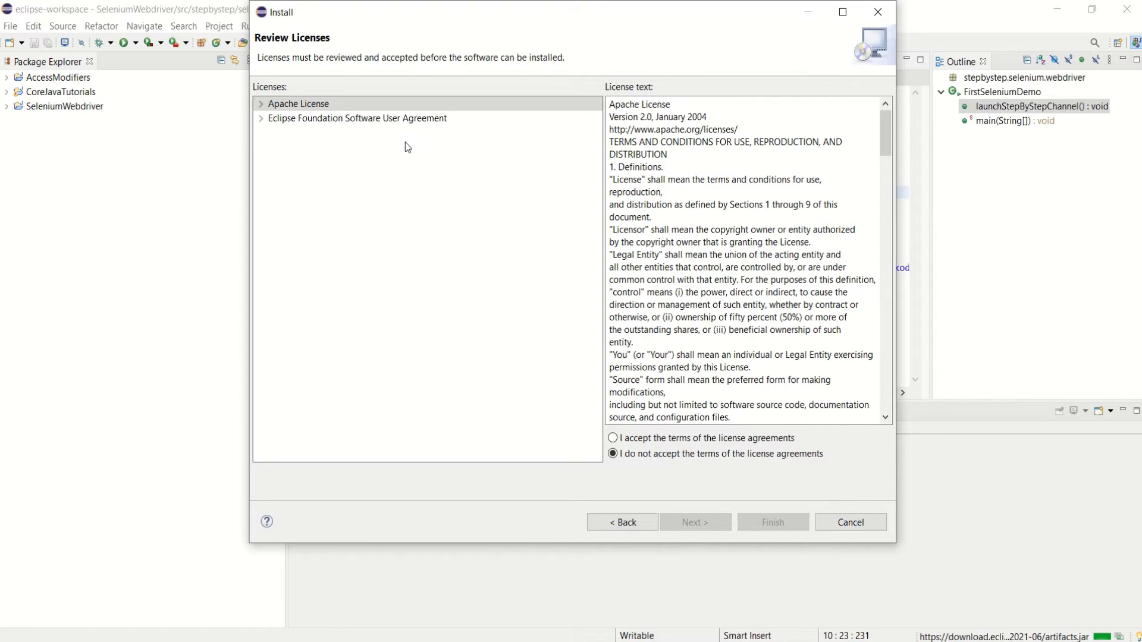
pyautogui.click(616, 440)
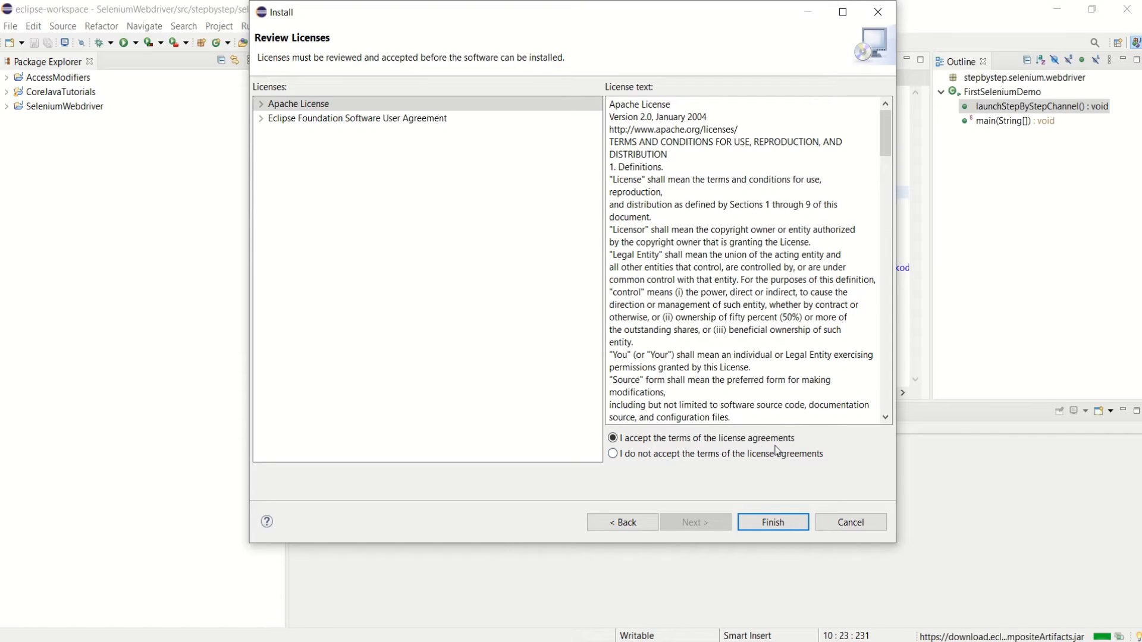
pyautogui.moveTo(881, 152)
pyautogui.mouseDown()
pyautogui.moveTo(895, 415)
pyautogui.moveTo(873, 141)
pyautogui.mouseUp()
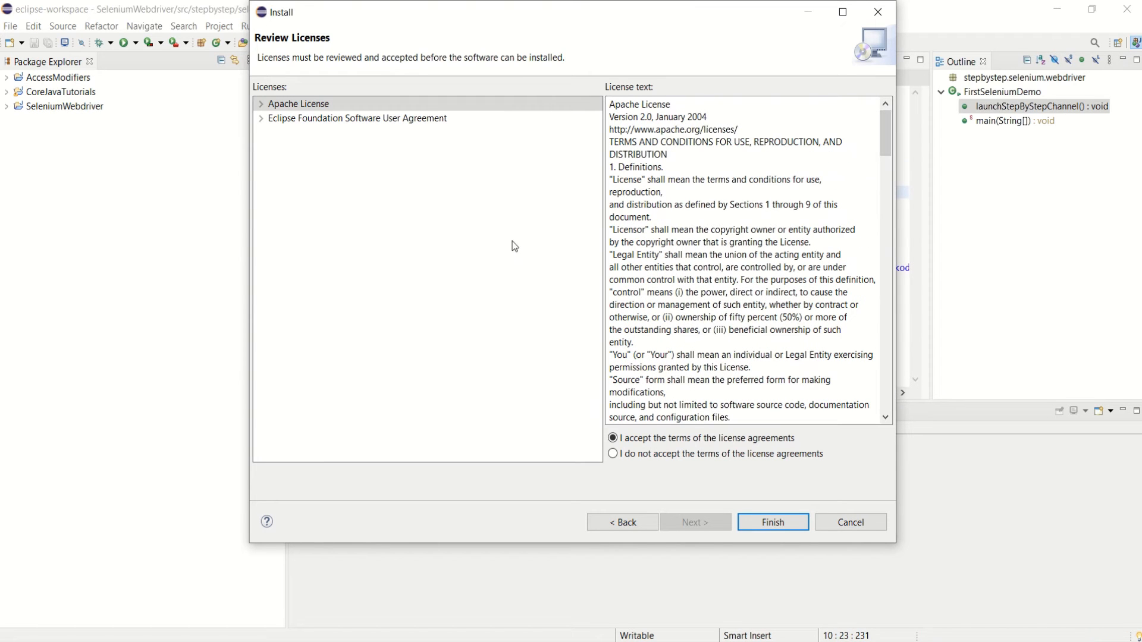
pyautogui.click(772, 522)
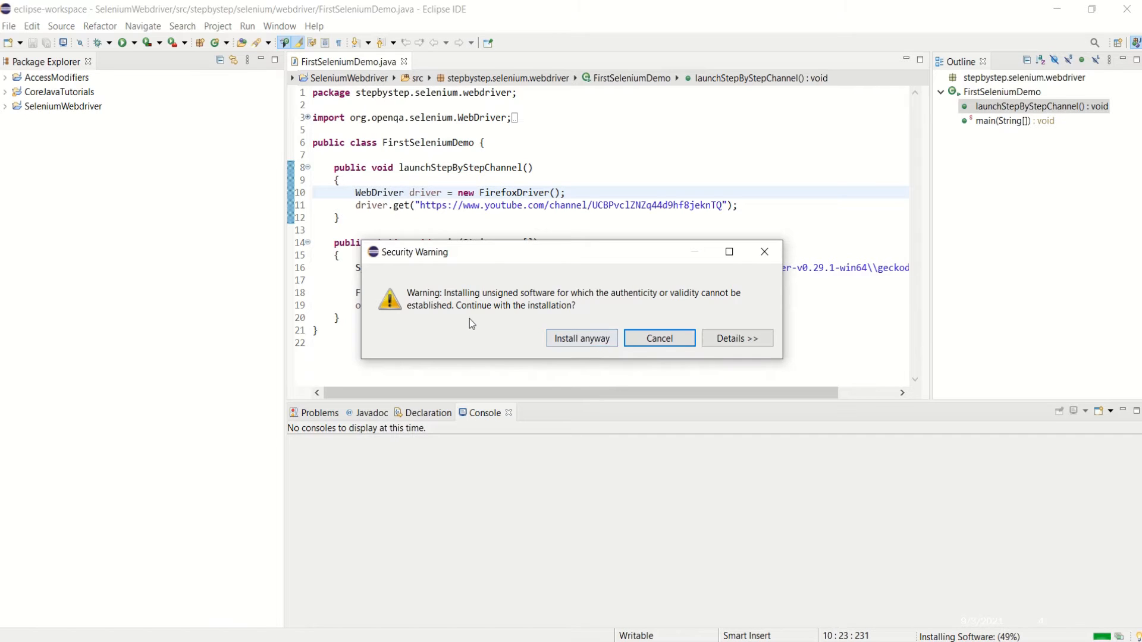
# Allow the unsigned TestNG software and restart Eclipse to apply the update.
pyautogui.click(582, 338)
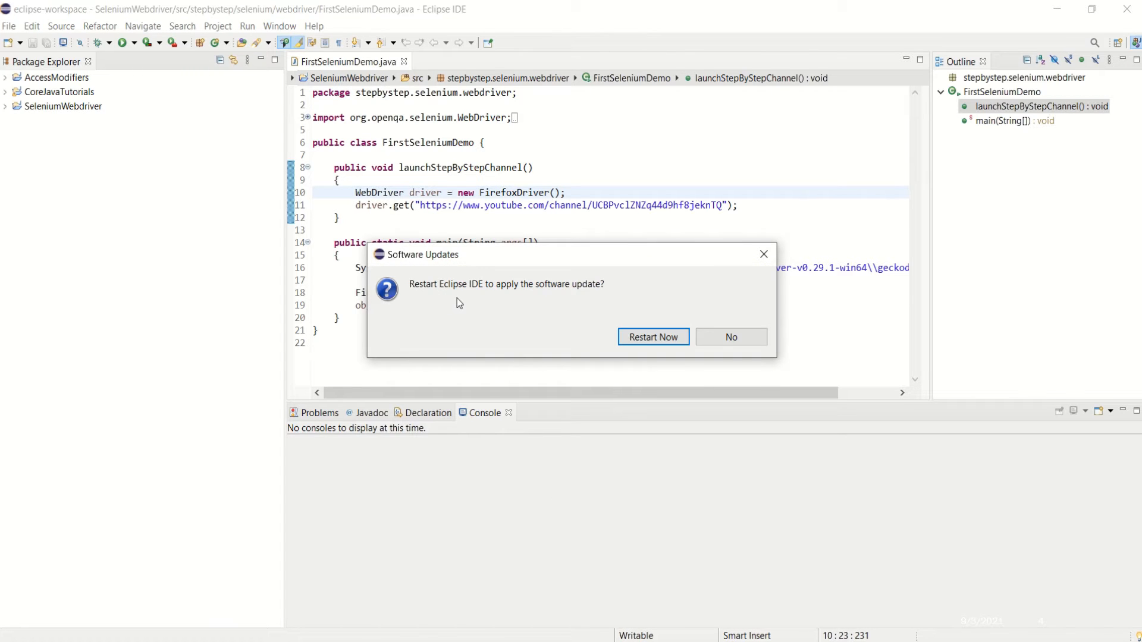
pyautogui.click(653, 337)
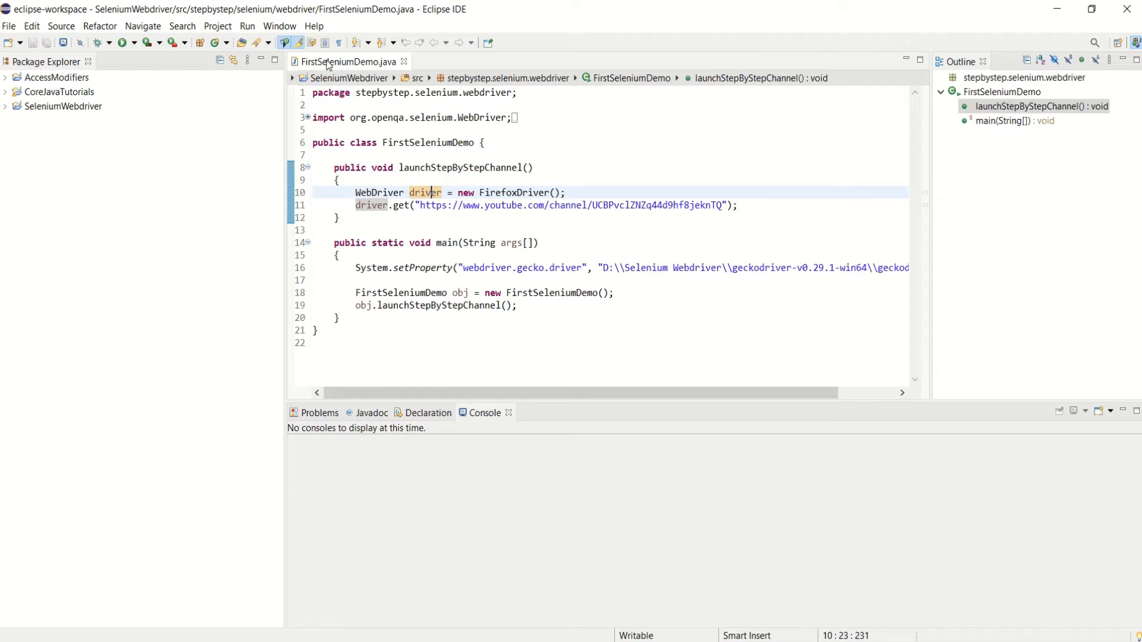
pyautogui.click(316, 26)
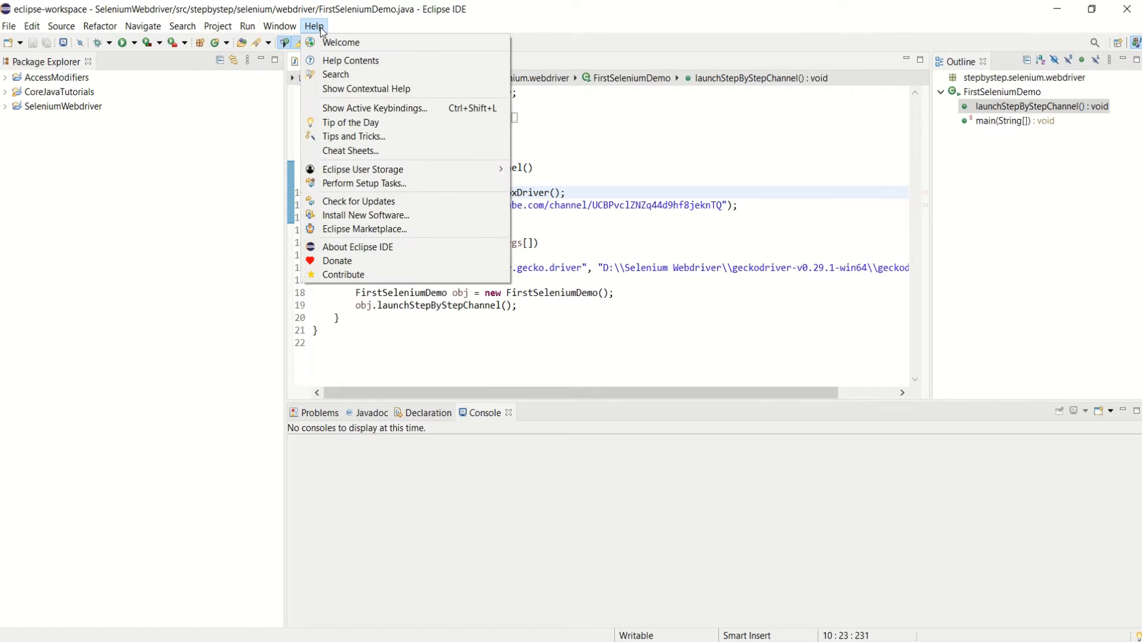
pyautogui.moveTo(281, 33)
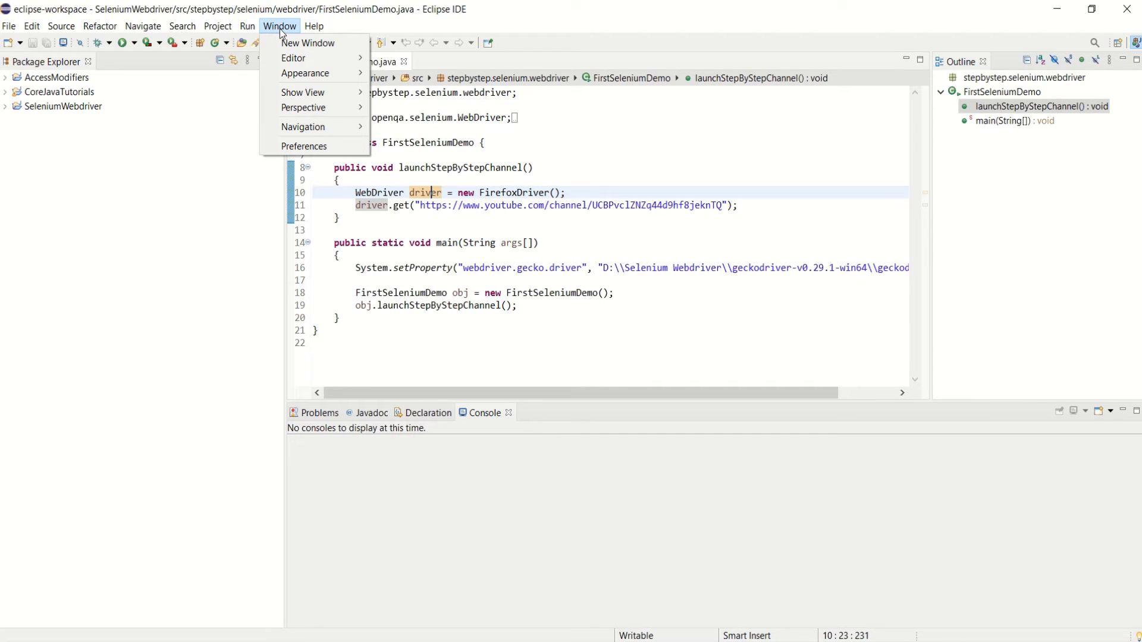
pyautogui.moveTo(313, 93)
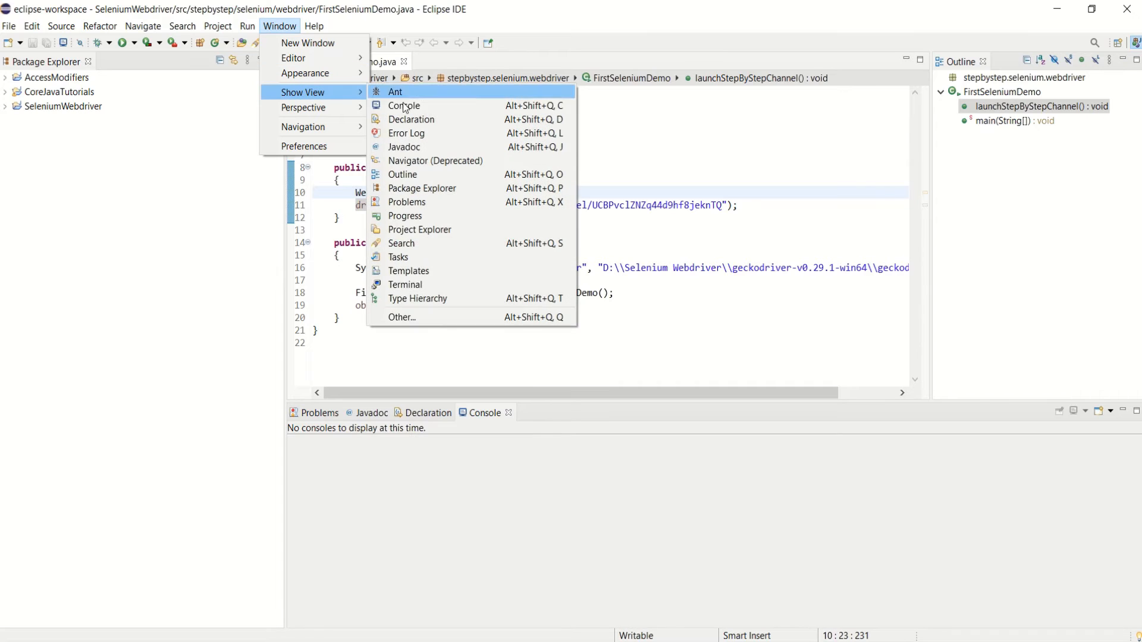
pyautogui.click(417, 315)
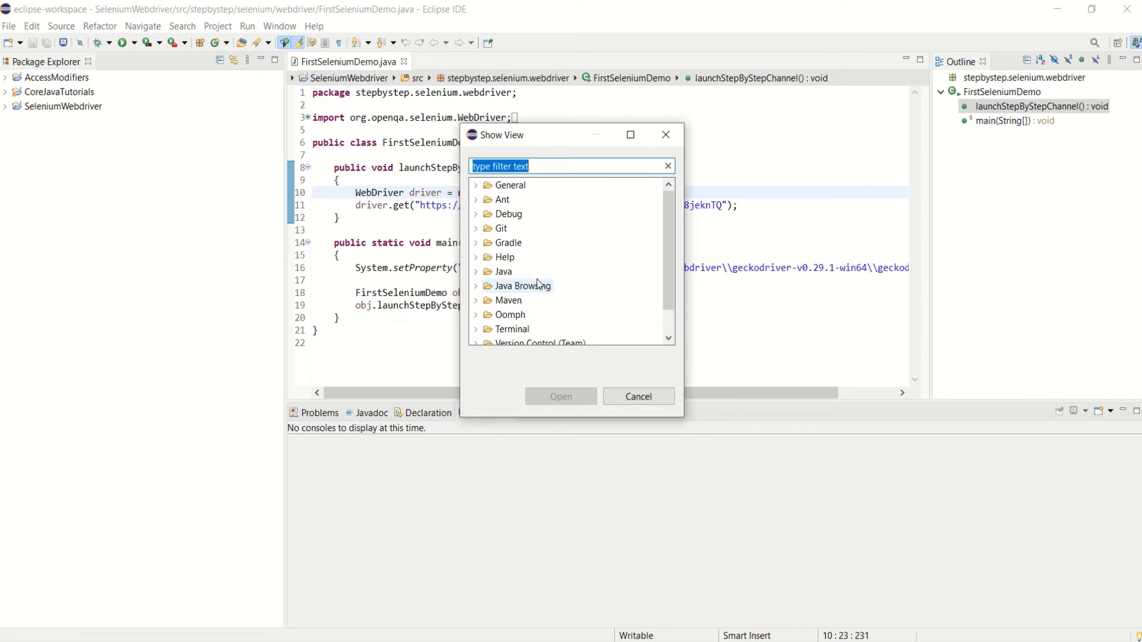
pyautogui.click(477, 272)
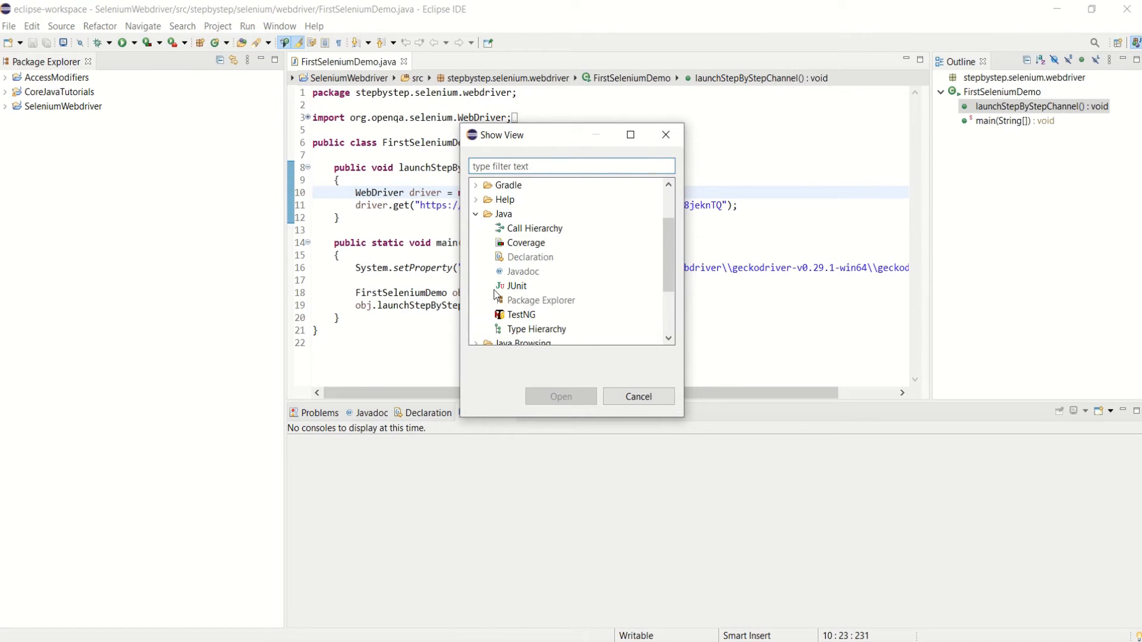
pyautogui.scroll(-2, 669, 244)
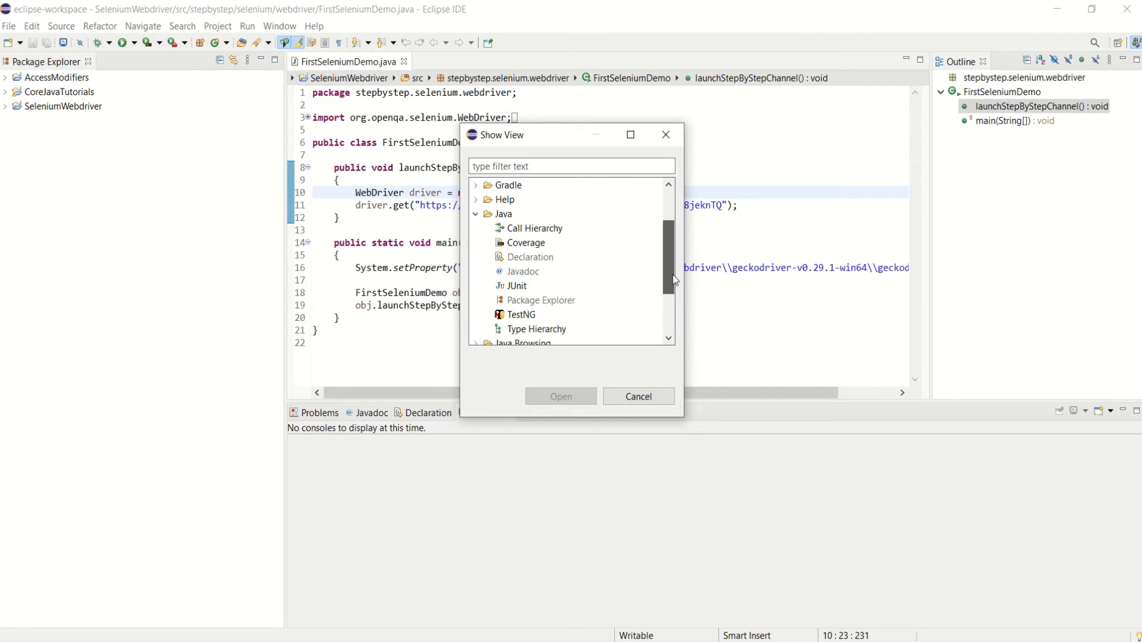
pyautogui.click(522, 290)
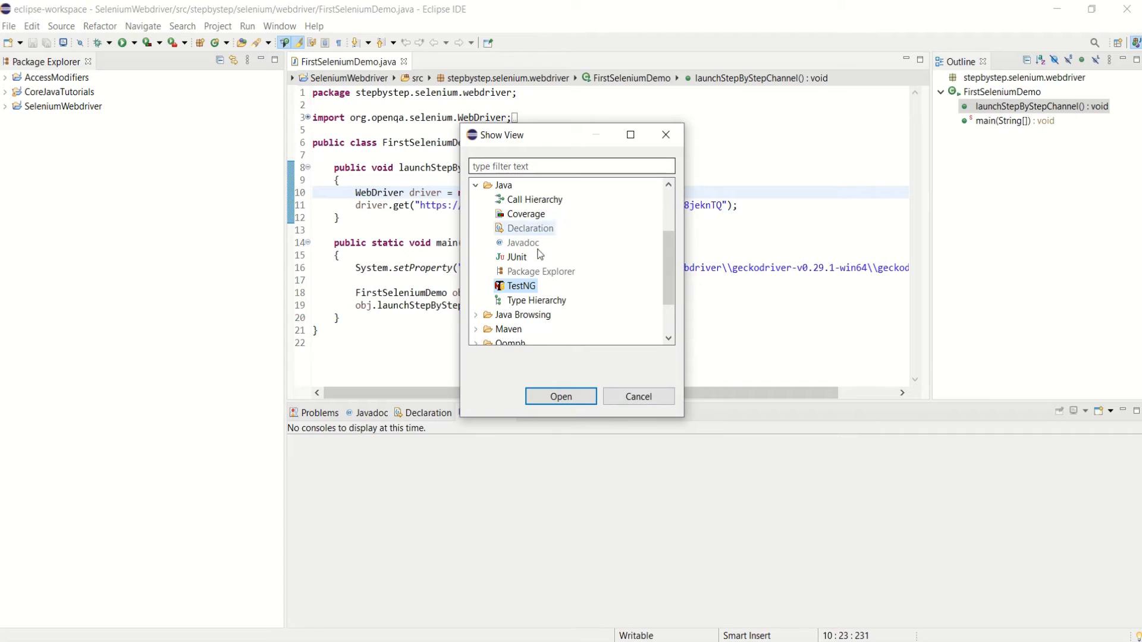
pyautogui.click(638, 397)
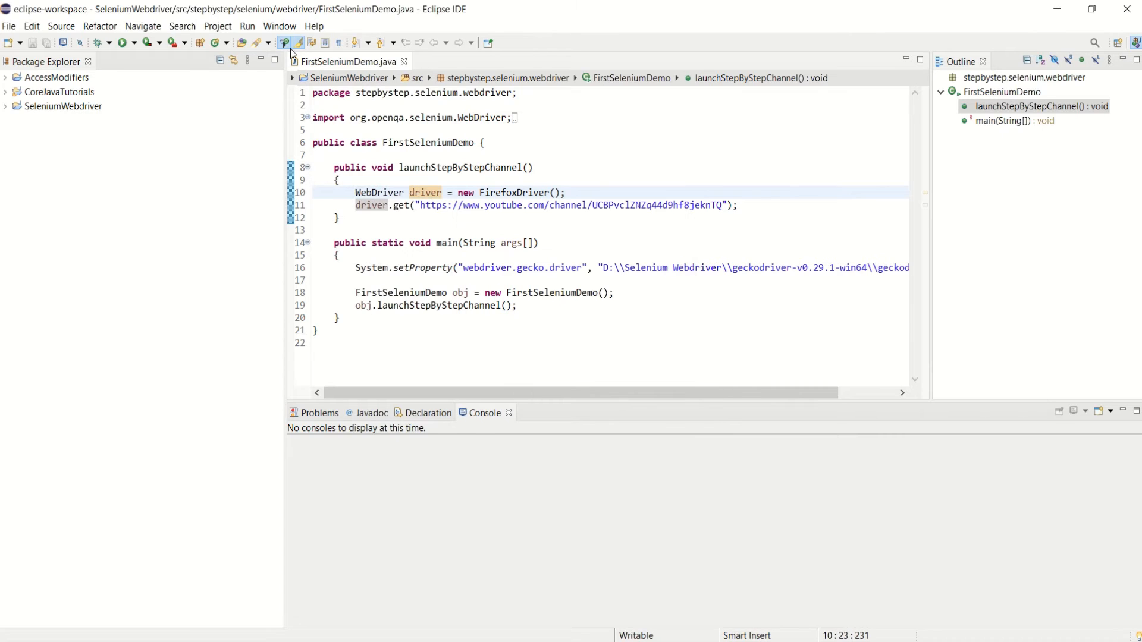
pyautogui.click(317, 30)
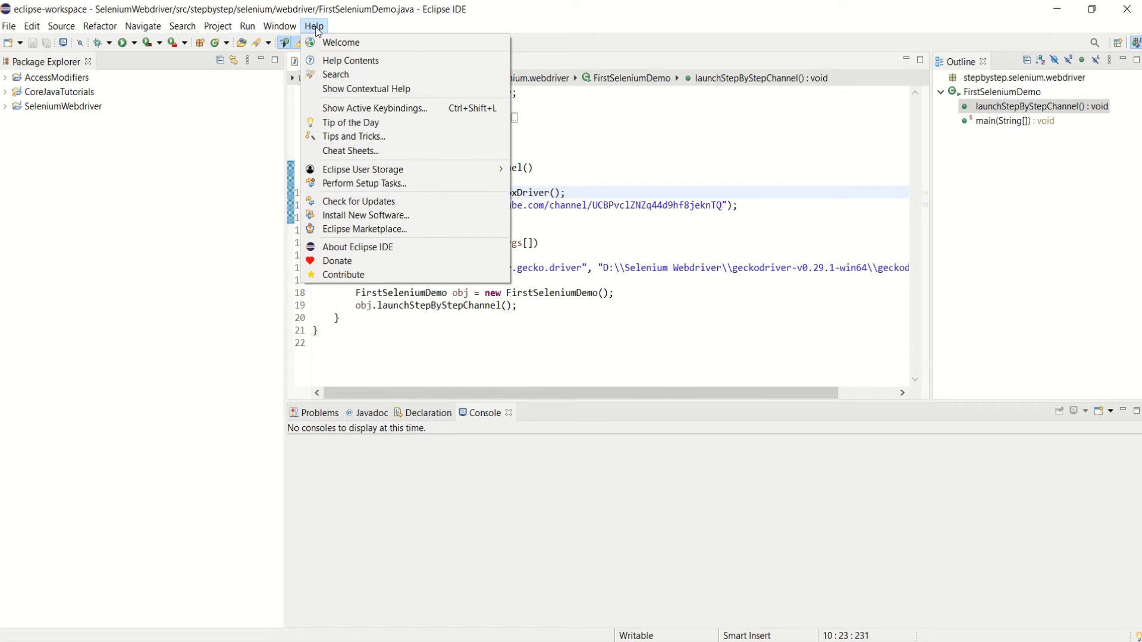
pyautogui.moveTo(287, 30)
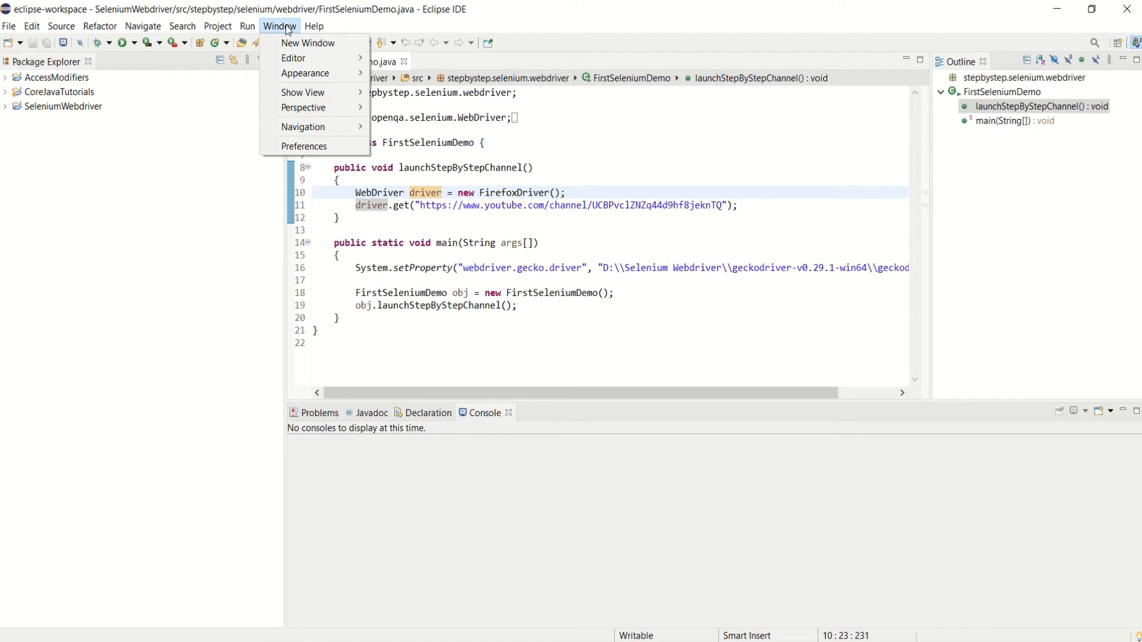
pyautogui.click(303, 146)
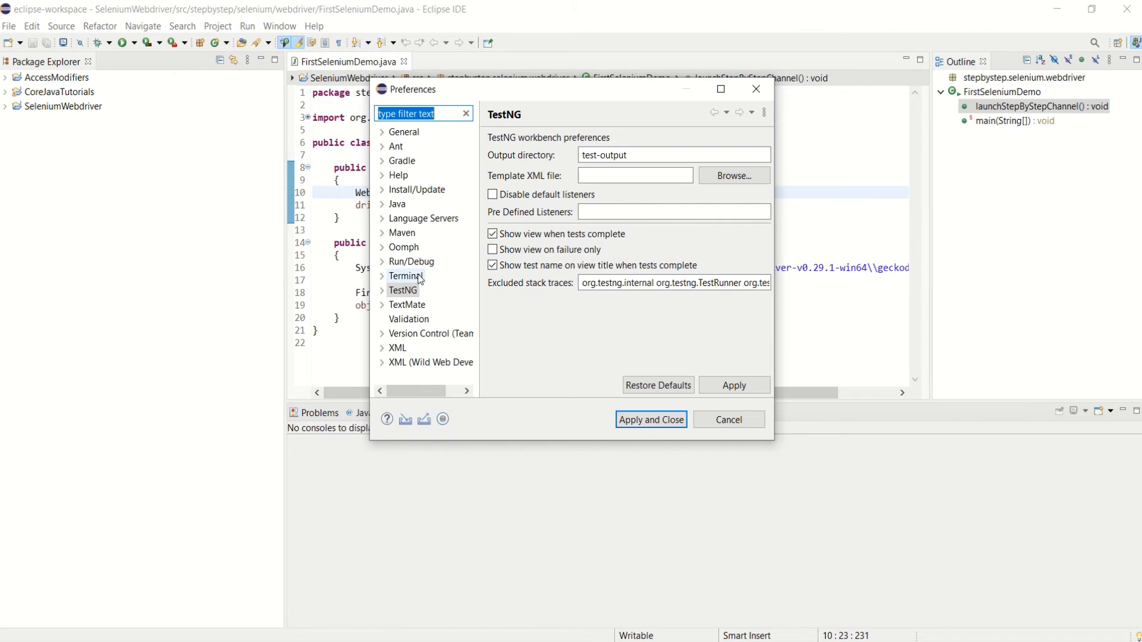
pyautogui.click(398, 291)
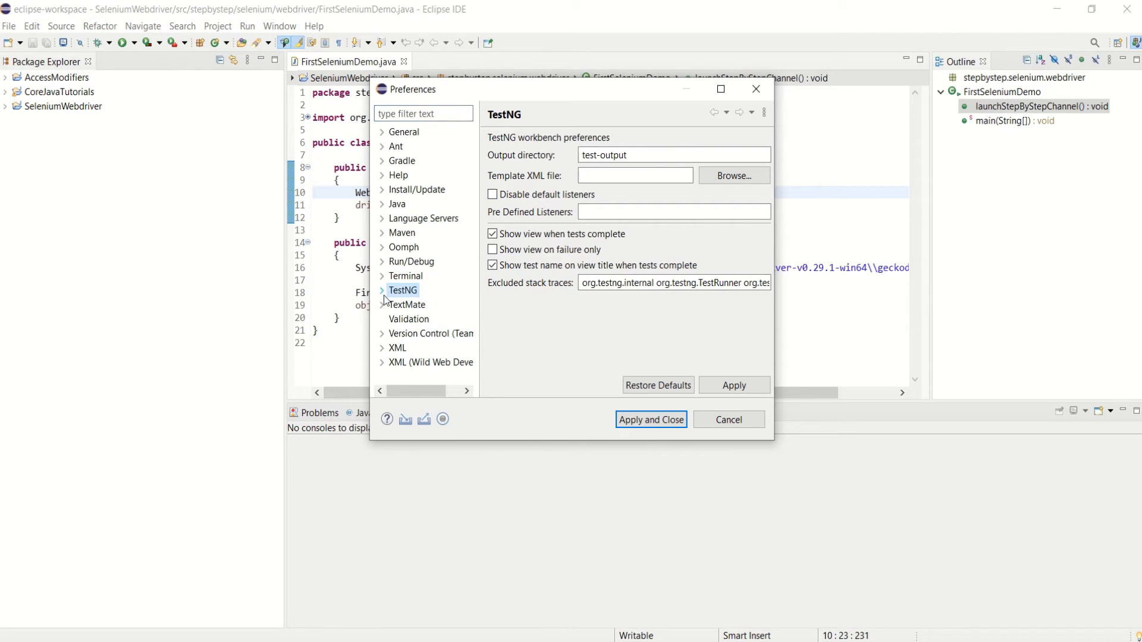
pyautogui.click(382, 291)
pyautogui.click(413, 306)
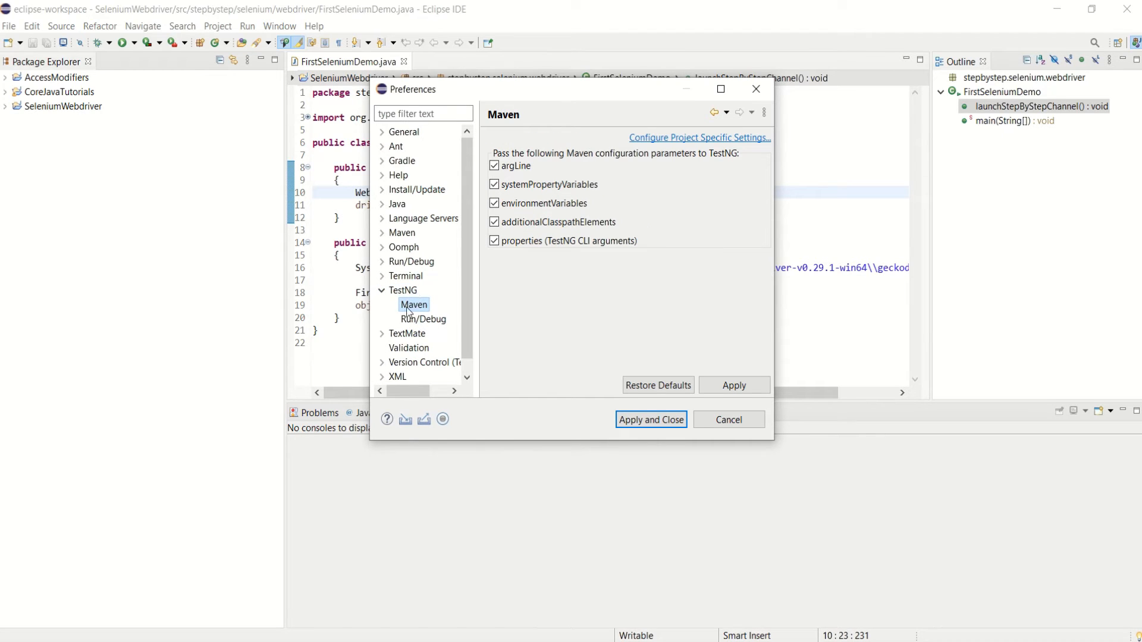
pyautogui.click(413, 295)
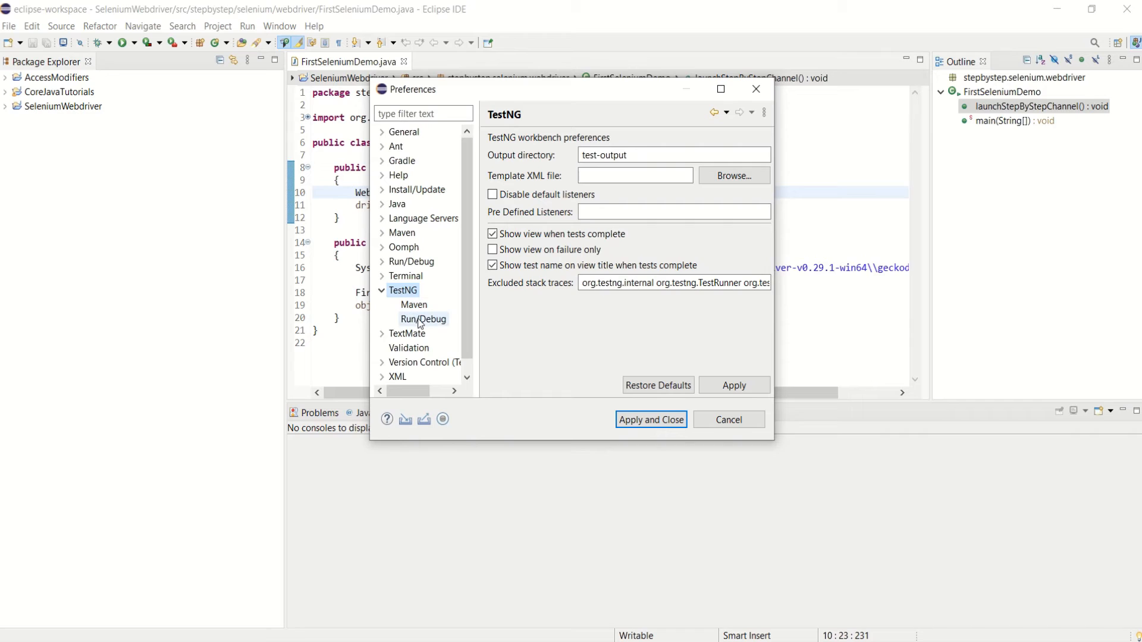
pyautogui.click(423, 321)
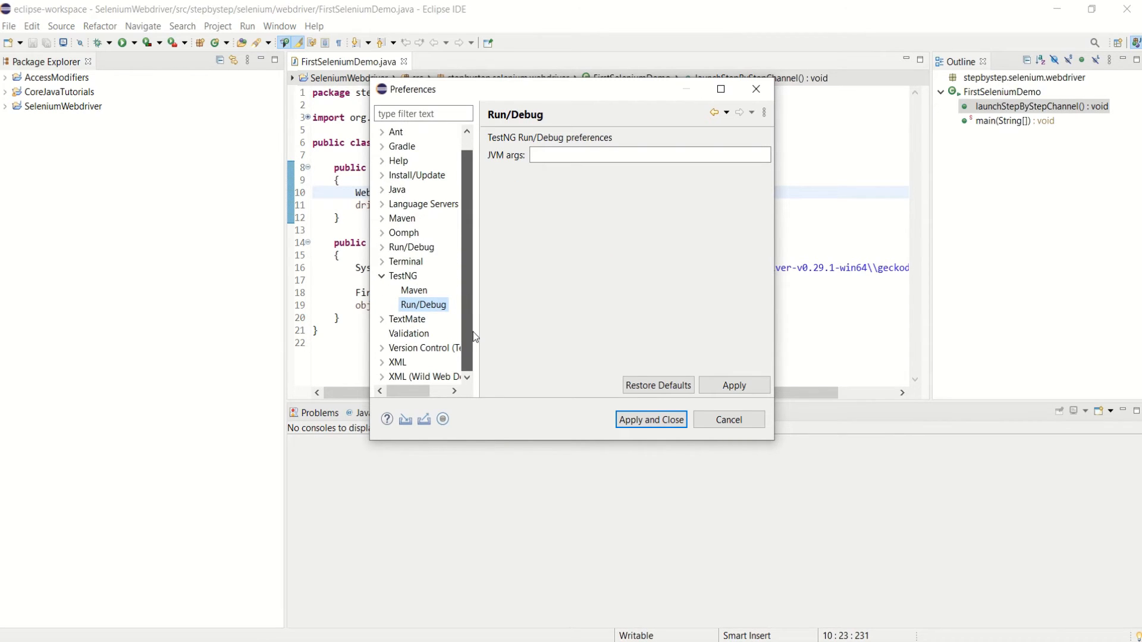
pyautogui.click(382, 290)
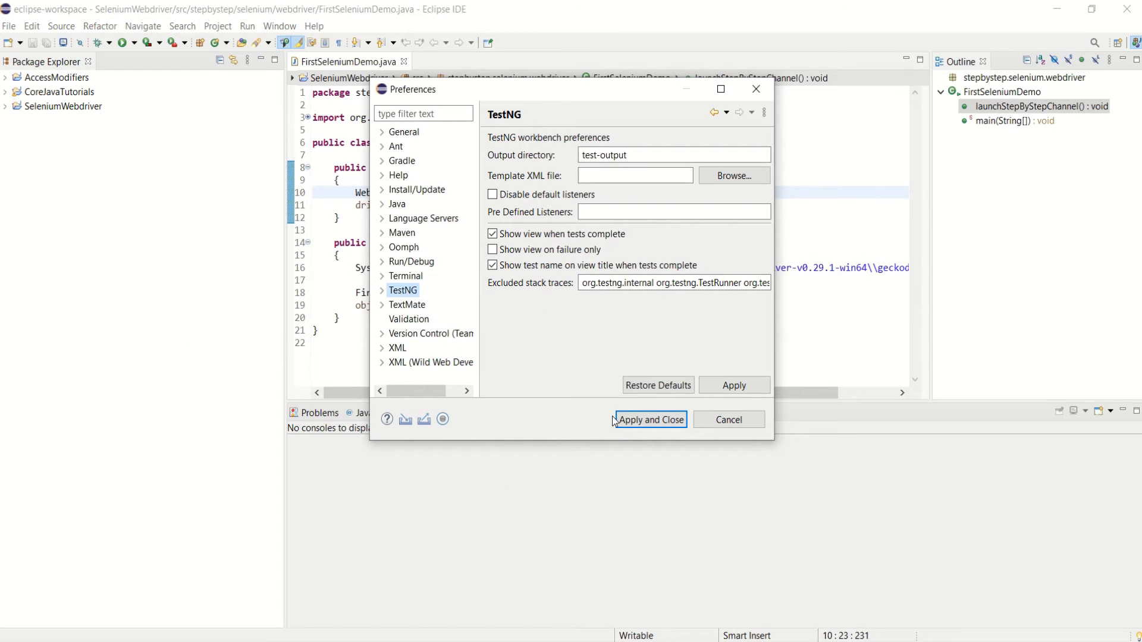
pyautogui.click(728, 420)
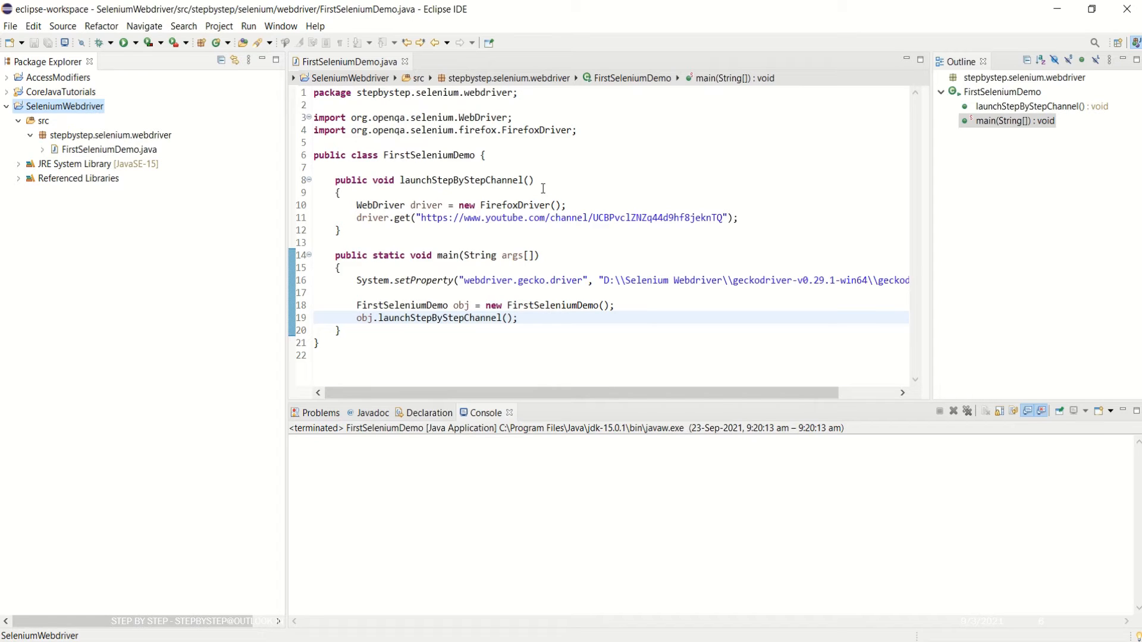
pyautogui.click(446, 168)
pyautogui.press('Return')
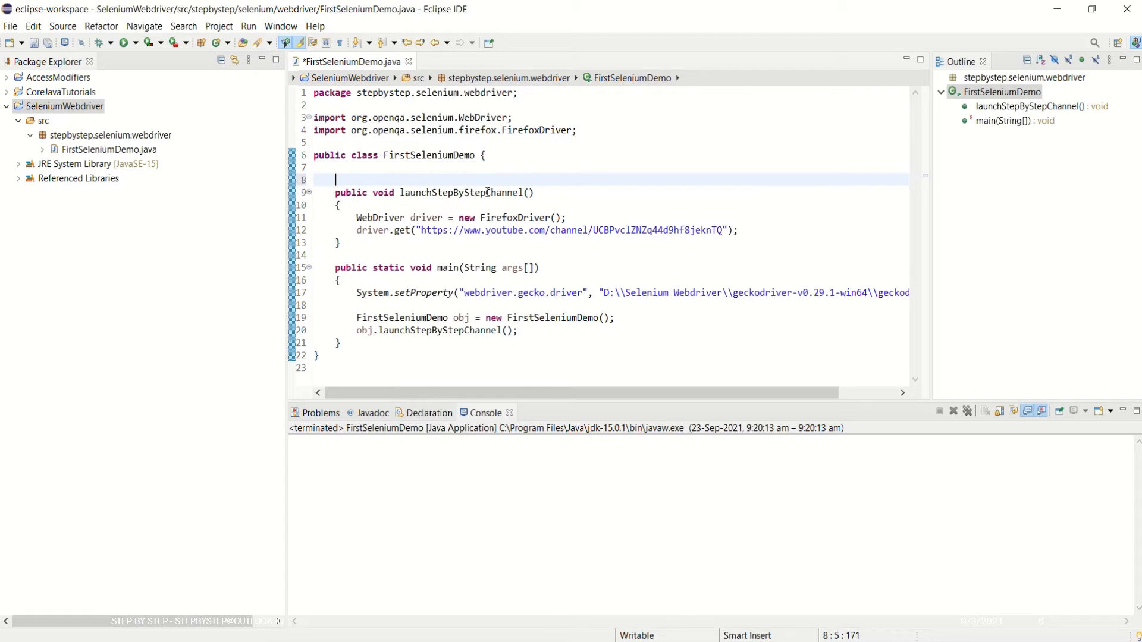
pyautogui.write('@Test')
pyautogui.click(555, 207)
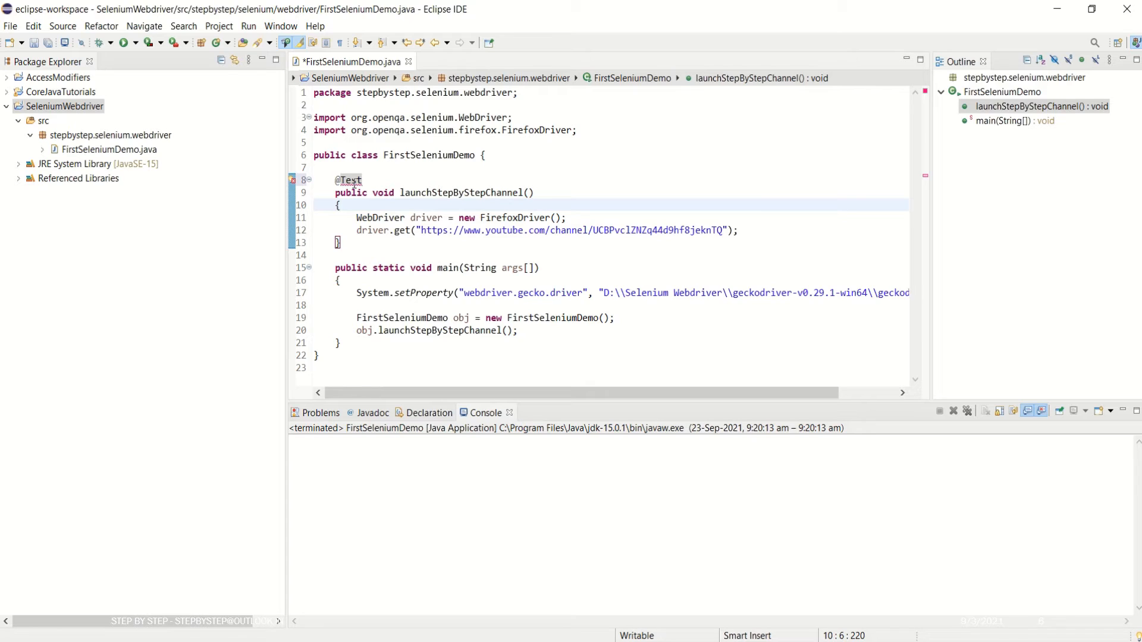
# Add the TestNG library to the project and import org.testng.annotations.Test.
pyautogui.moveTo(354, 184)
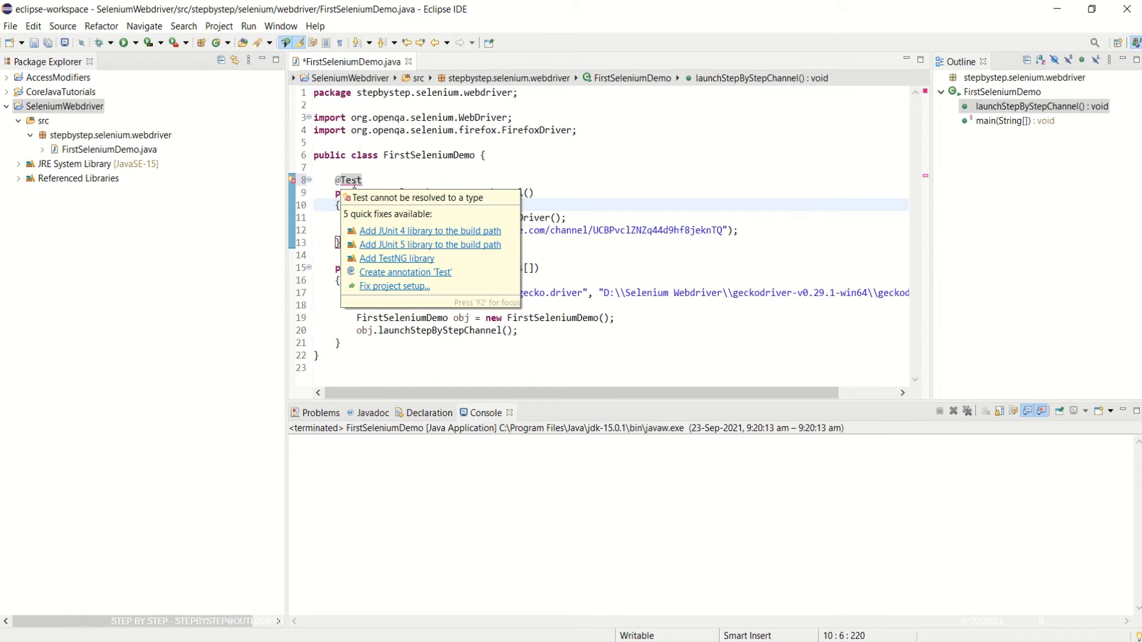
pyautogui.click(397, 259)
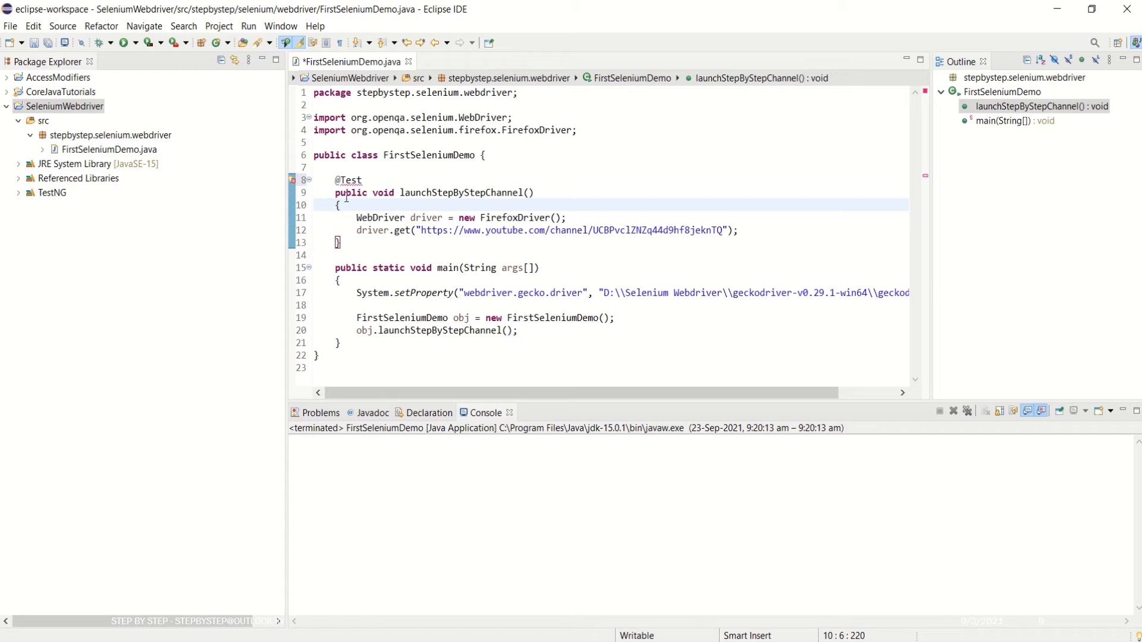
pyautogui.moveTo(349, 181)
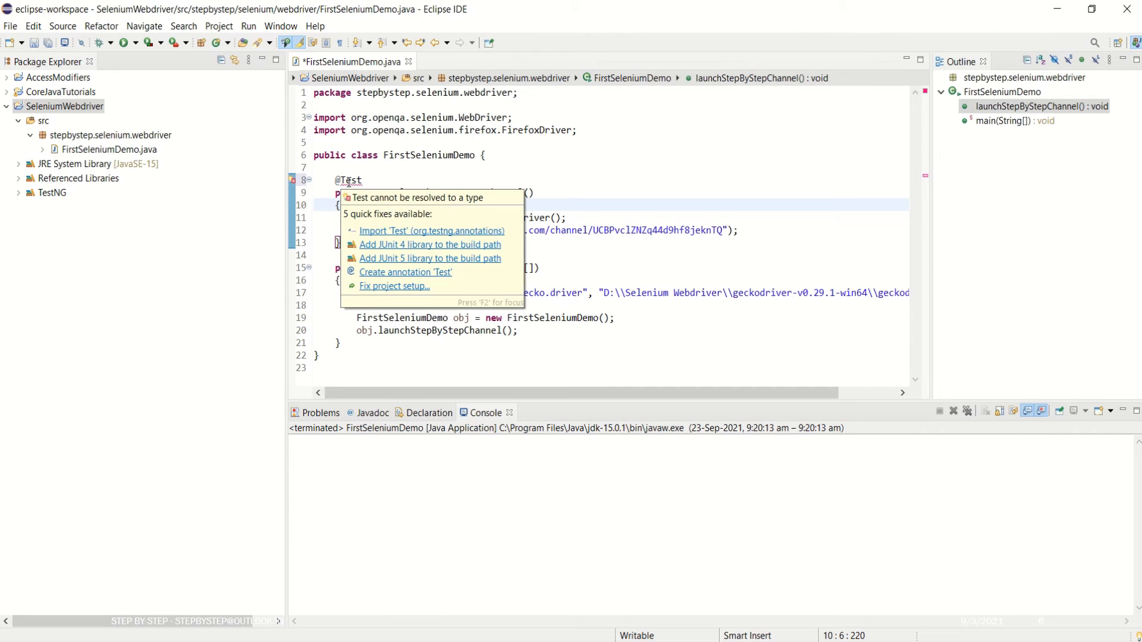
pyautogui.click(415, 237)
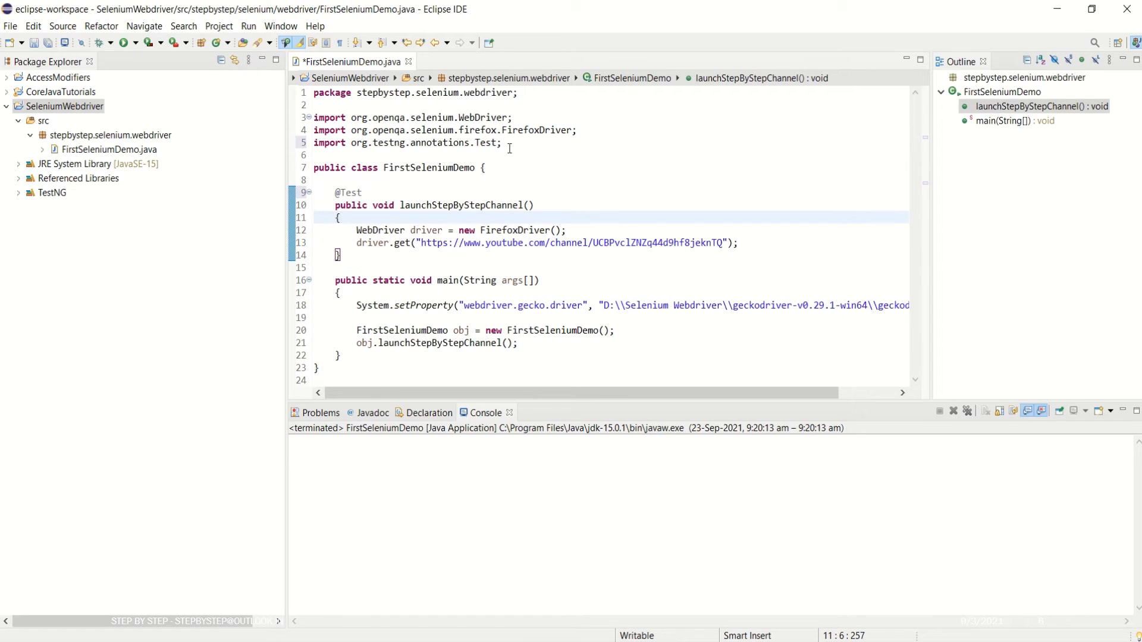
# Move the webdriver.gecko.driver setProperty line into the launchStepByStepChannel method.
pyautogui.moveTo(505, 143); pyautogui.dragTo(313, 144)
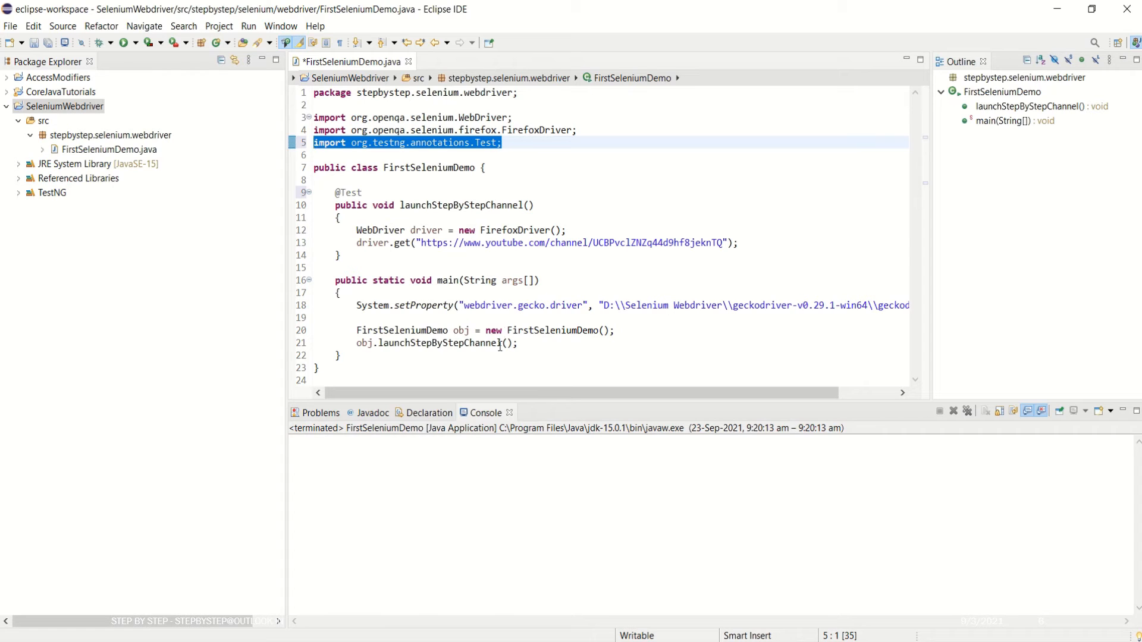
pyautogui.moveTo(357, 305); pyautogui.dragTo(907, 305)
pyautogui.hotkey('ctrl', 'c')
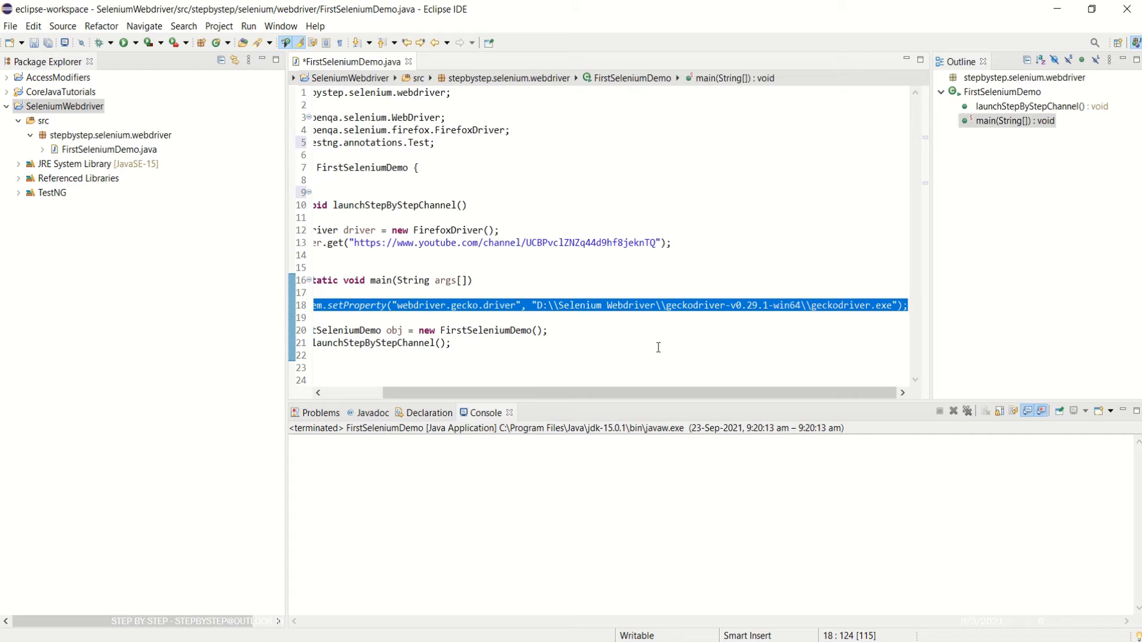
pyautogui.press('BackSpace')
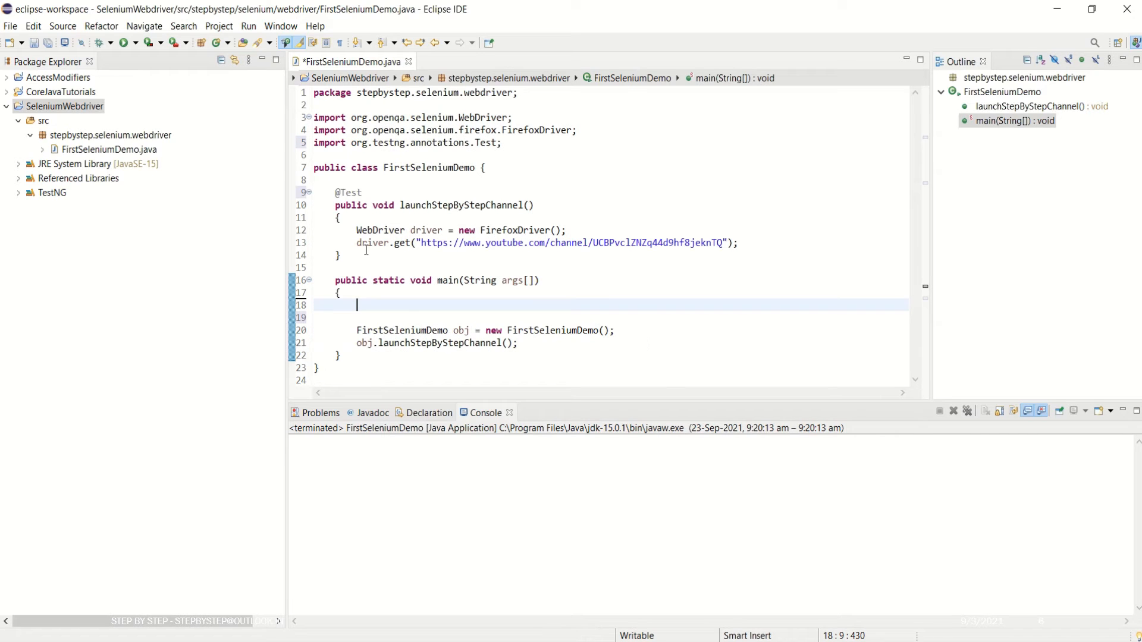
pyautogui.click(745, 242)
pyautogui.press('Return')
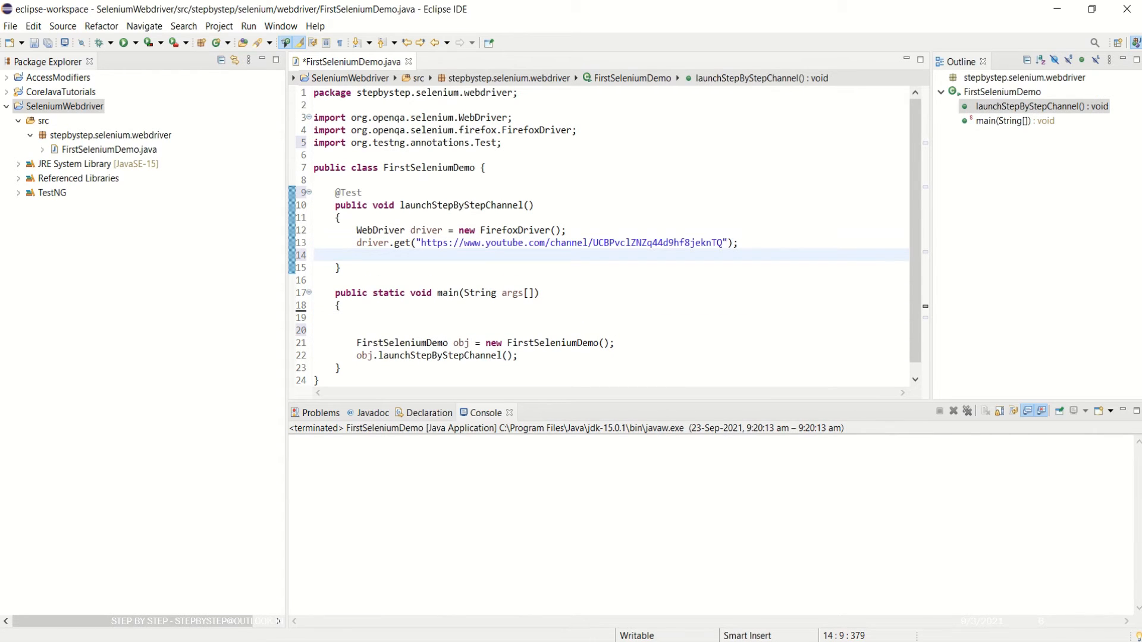
pyautogui.press('Up')
pyautogui.press('Up')
pyautogui.press('Up')
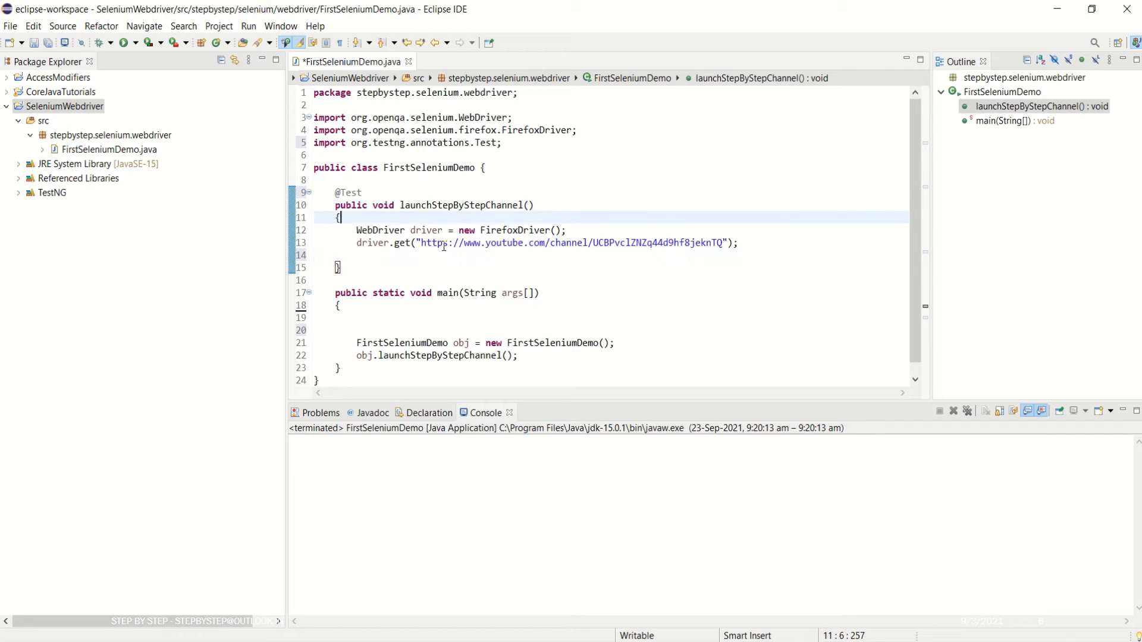
pyautogui.press('Return')
pyautogui.hotkey('ctrl', 'v')
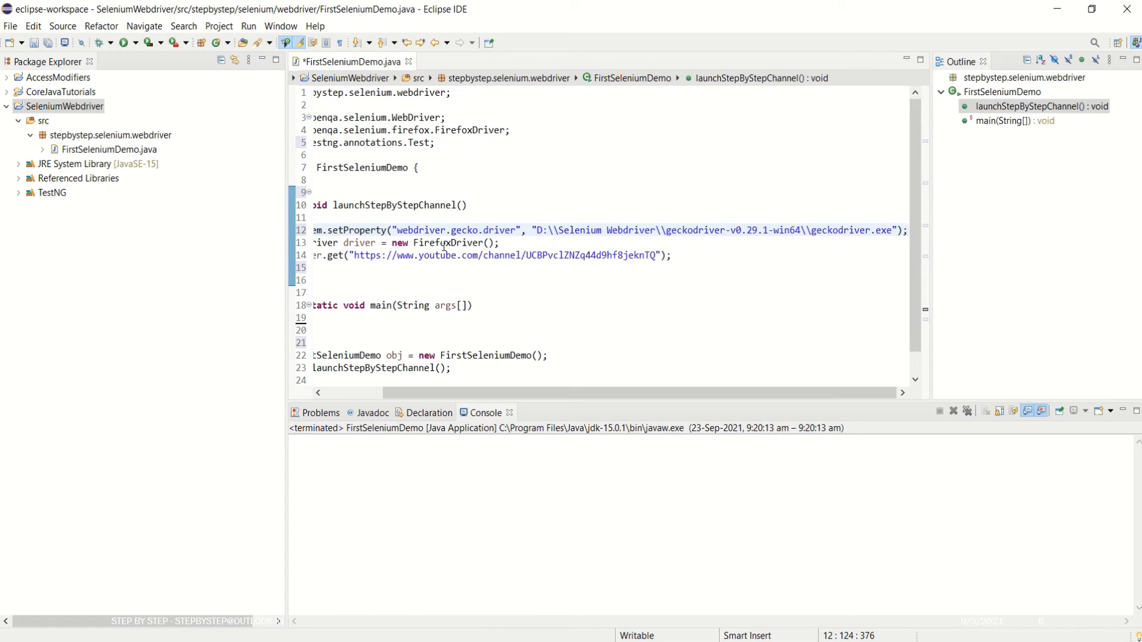
# Delete the main method, tidy the blank line, and save FirstSeleniumDemo.java.
pyautogui.hscroll(-3, 445, 247)
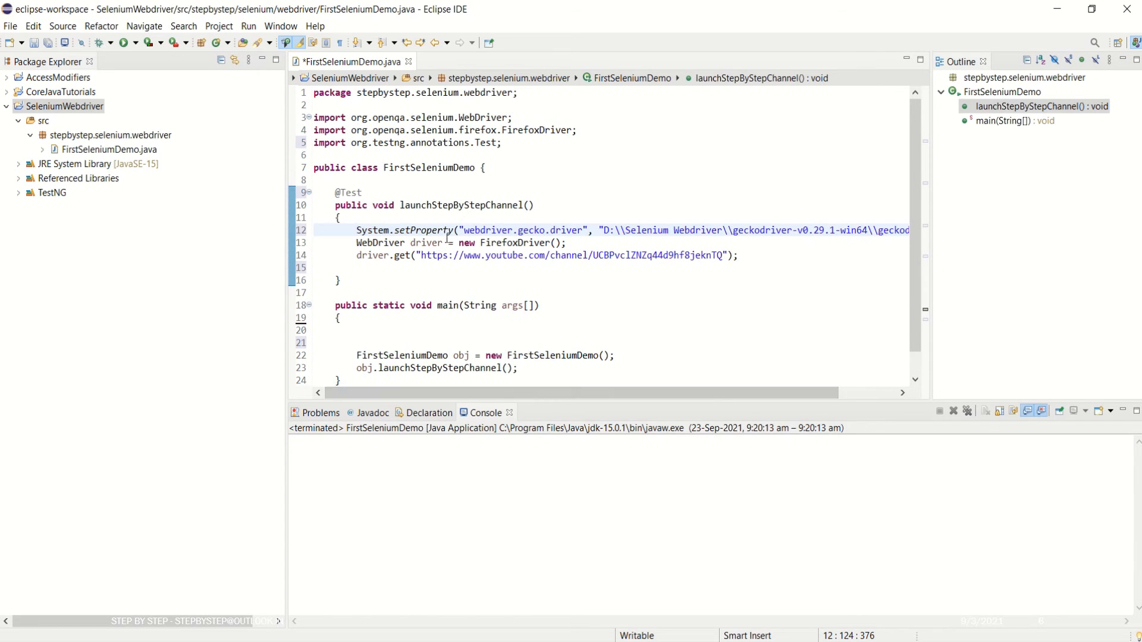
pyautogui.scroll(-1, 393, 312)
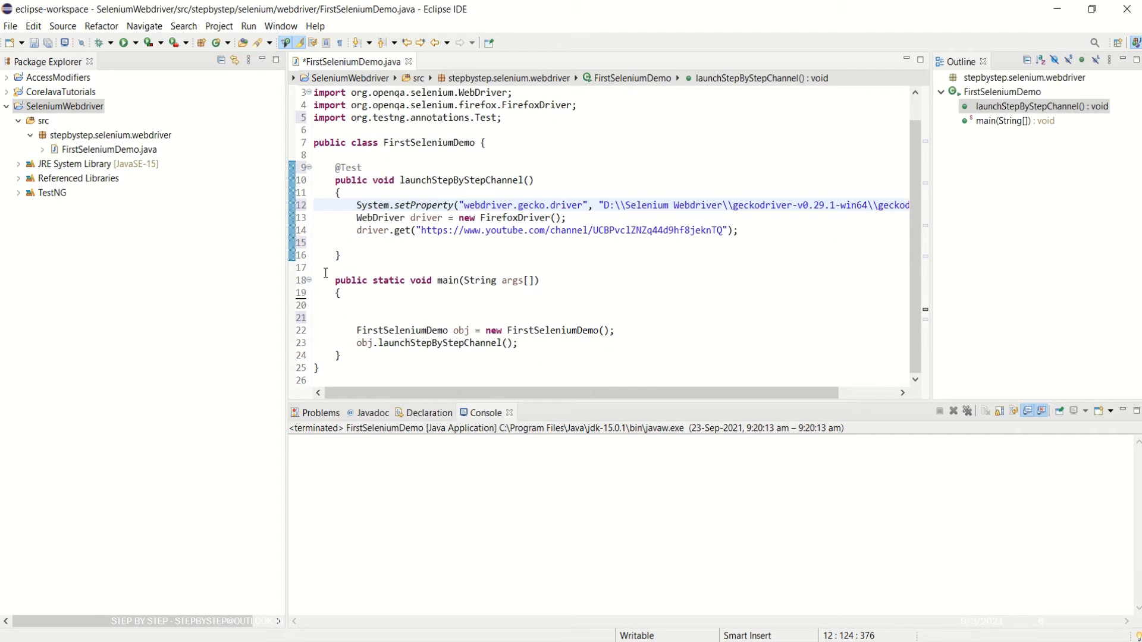
pyautogui.moveTo(326, 273); pyautogui.dragTo(438, 357)
pyautogui.press('Delete')
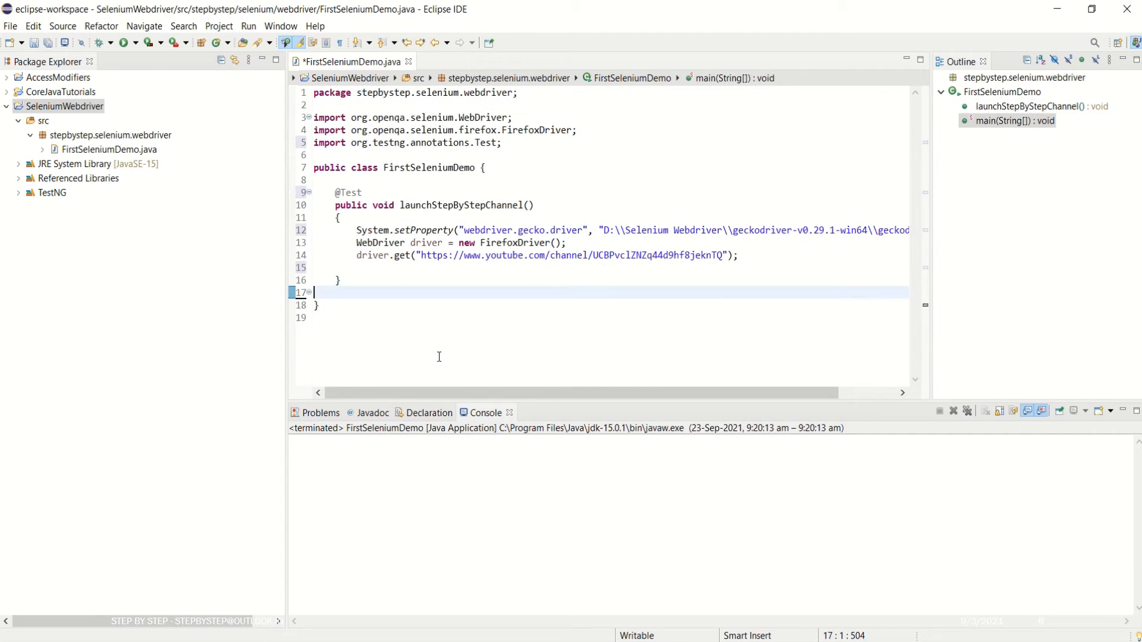
pyautogui.click(359, 281)
pyautogui.press('Delete')
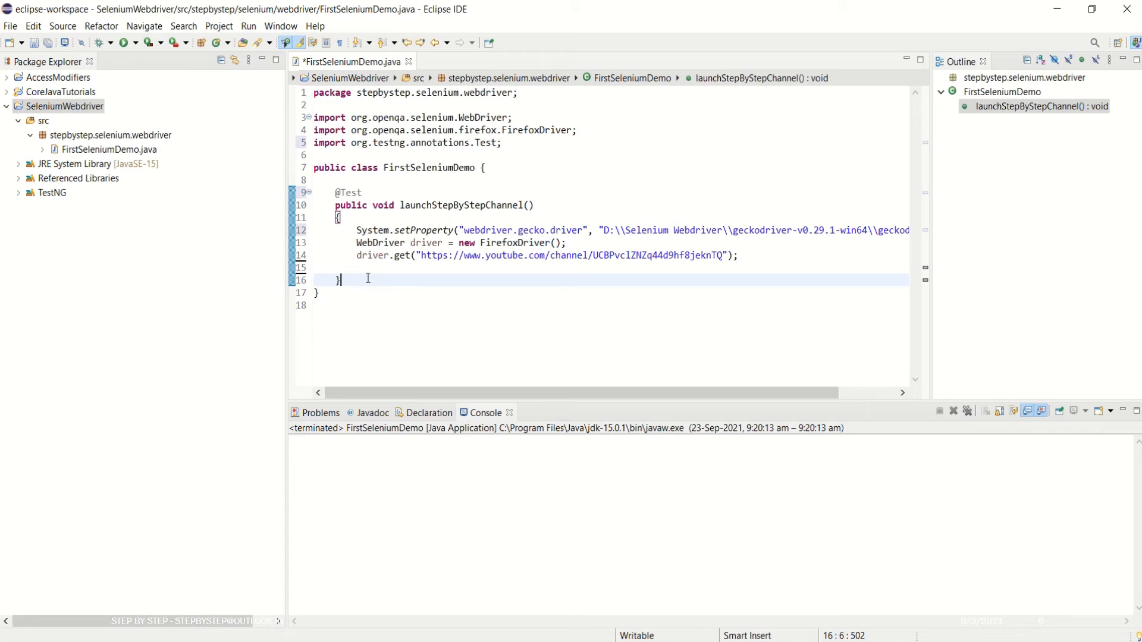
pyautogui.hotkey('ctrl', 's')
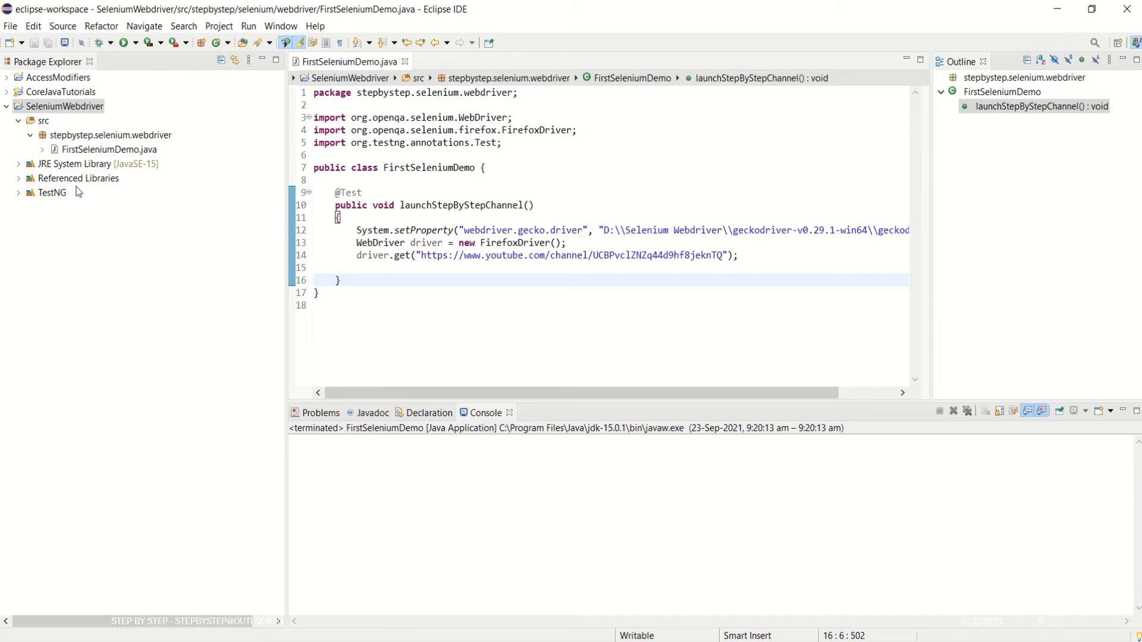
# Run FirstSeleniumDemo.java from Package Explorer using Run As > TestNG Test.
pyautogui.click(75, 152)
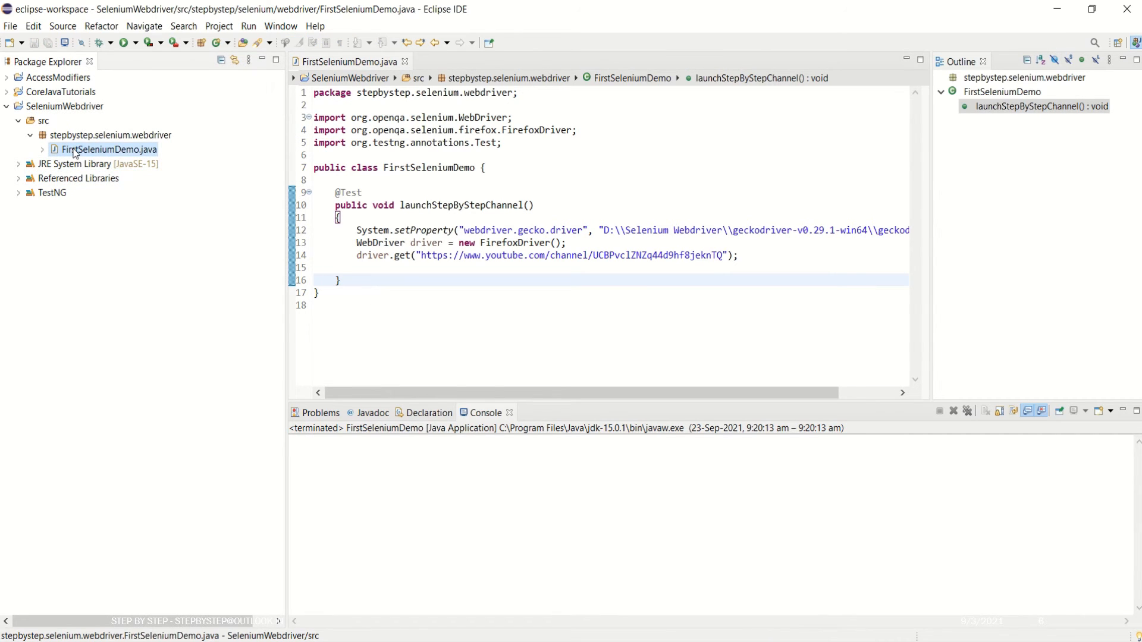
pyautogui.rightClick(75, 153)
pyautogui.moveTo(204, 483)
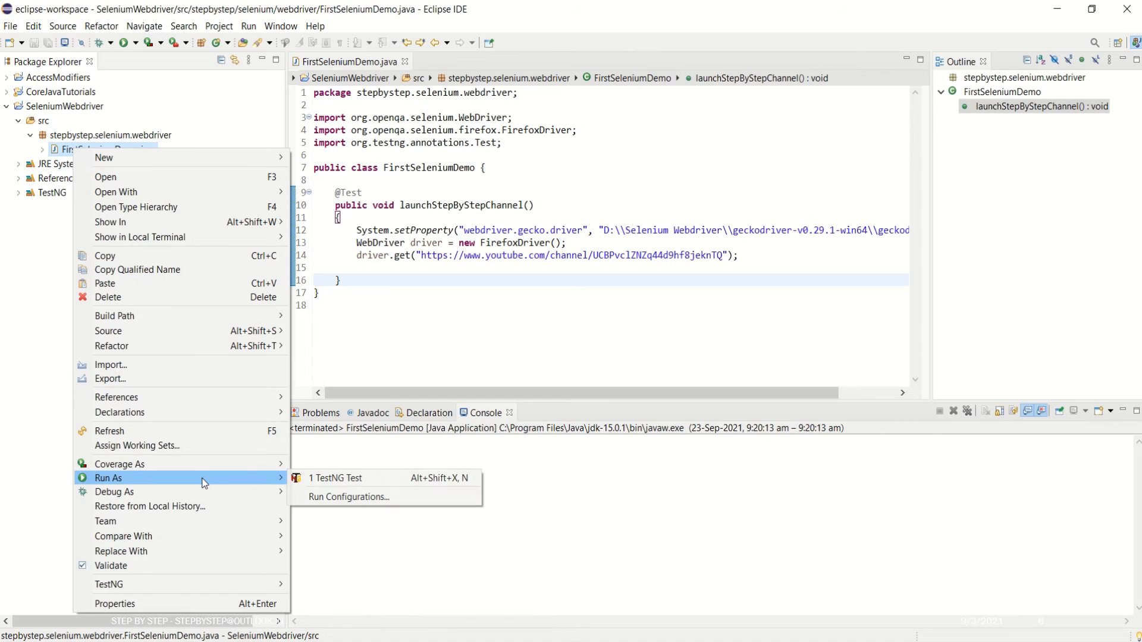
pyautogui.click(348, 479)
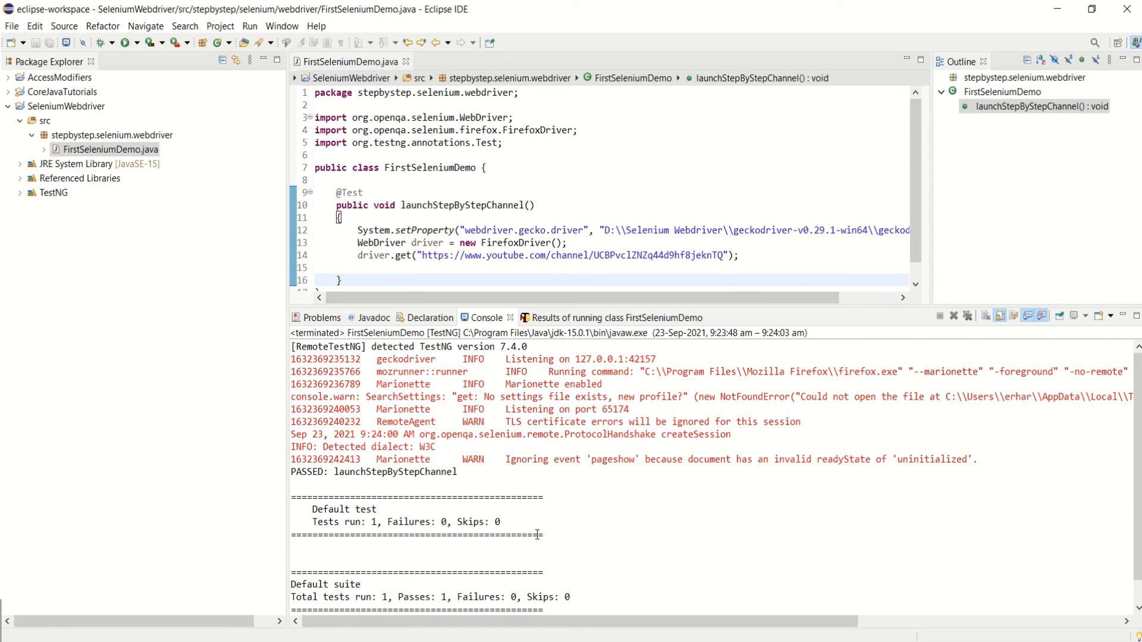
pyautogui.moveTo(545, 536); pyautogui.dragTo(317, 506)
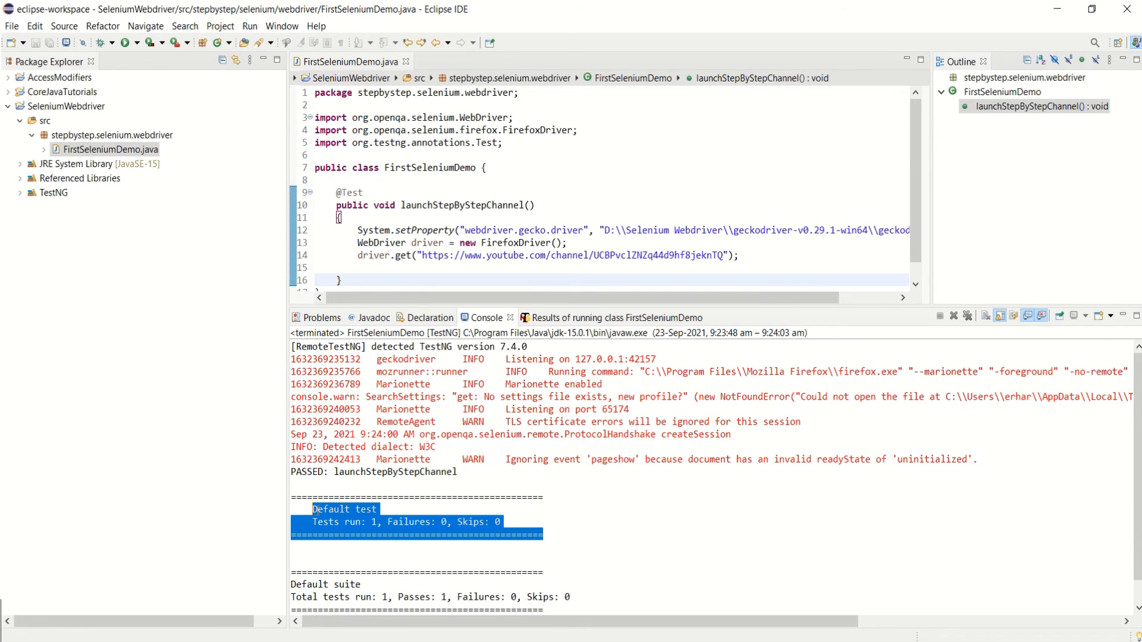
pyautogui.click(316, 509)
pyautogui.doubleClick(330, 509)
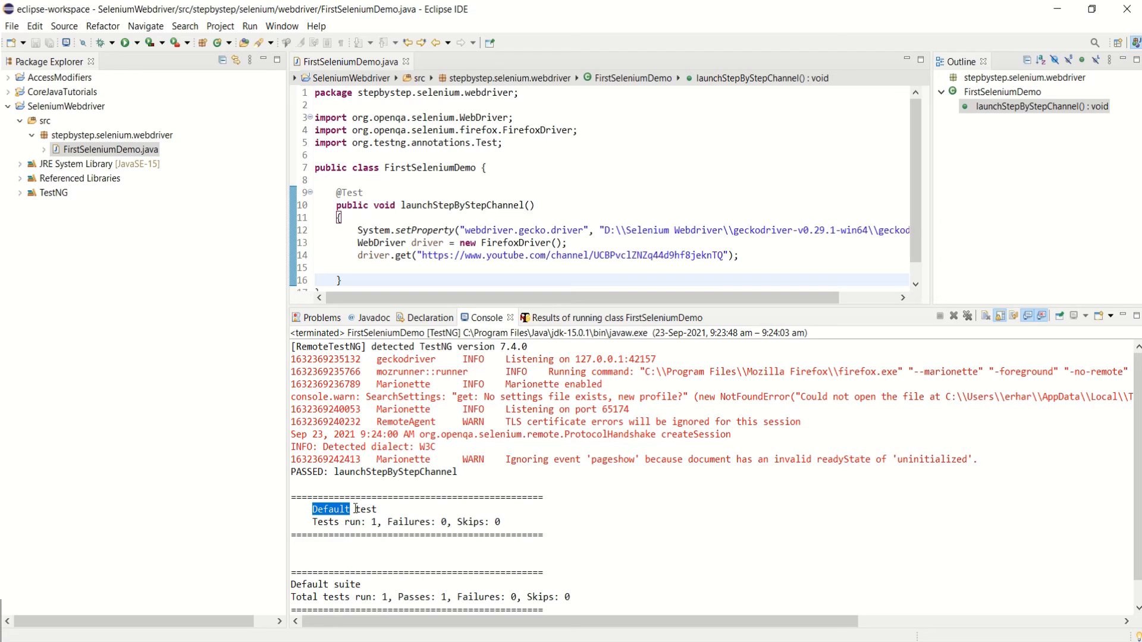
pyautogui.moveTo(377, 509); pyautogui.dragTo(285, 505)
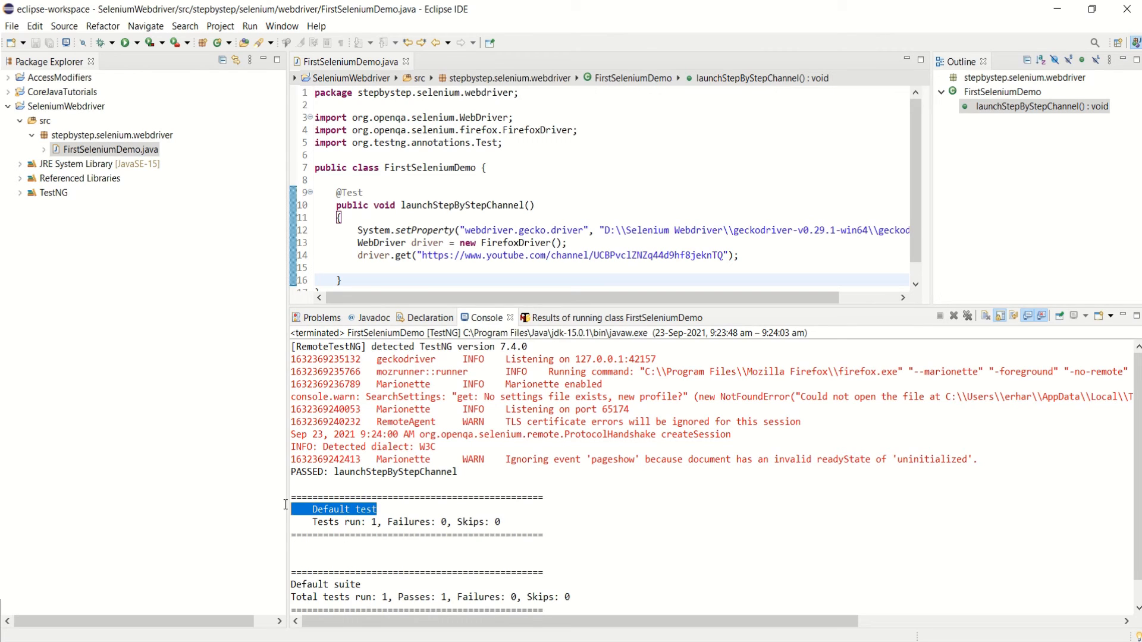
pyautogui.doubleClick(321, 509)
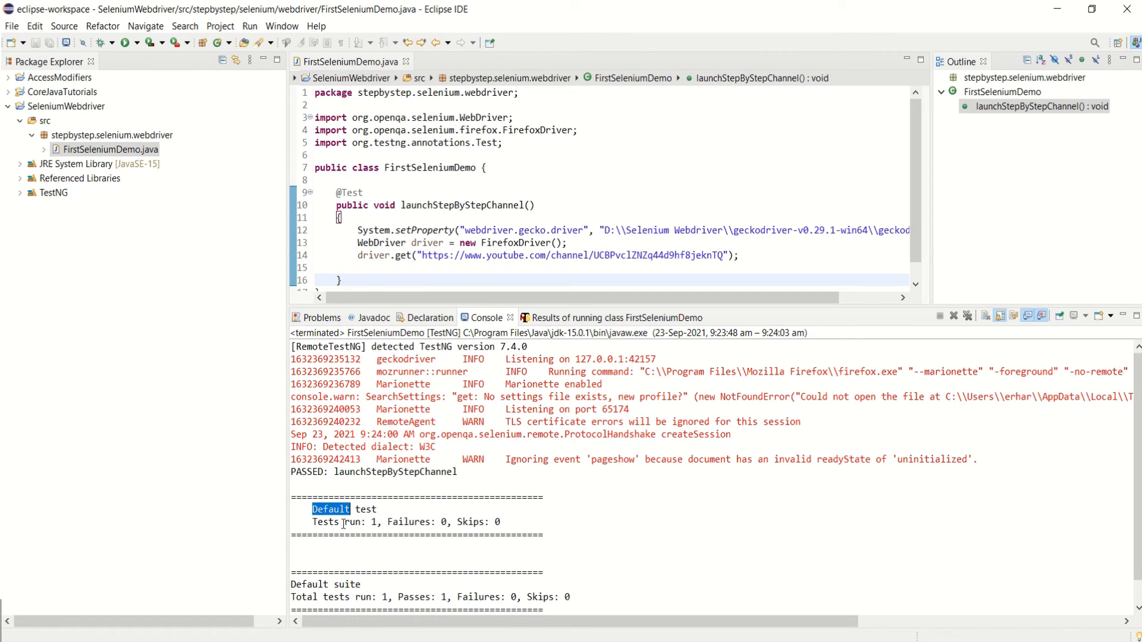
pyautogui.moveTo(376, 523); pyautogui.dragTo(301, 522)
pyautogui.moveTo(448, 522); pyautogui.dragTo(400, 522)
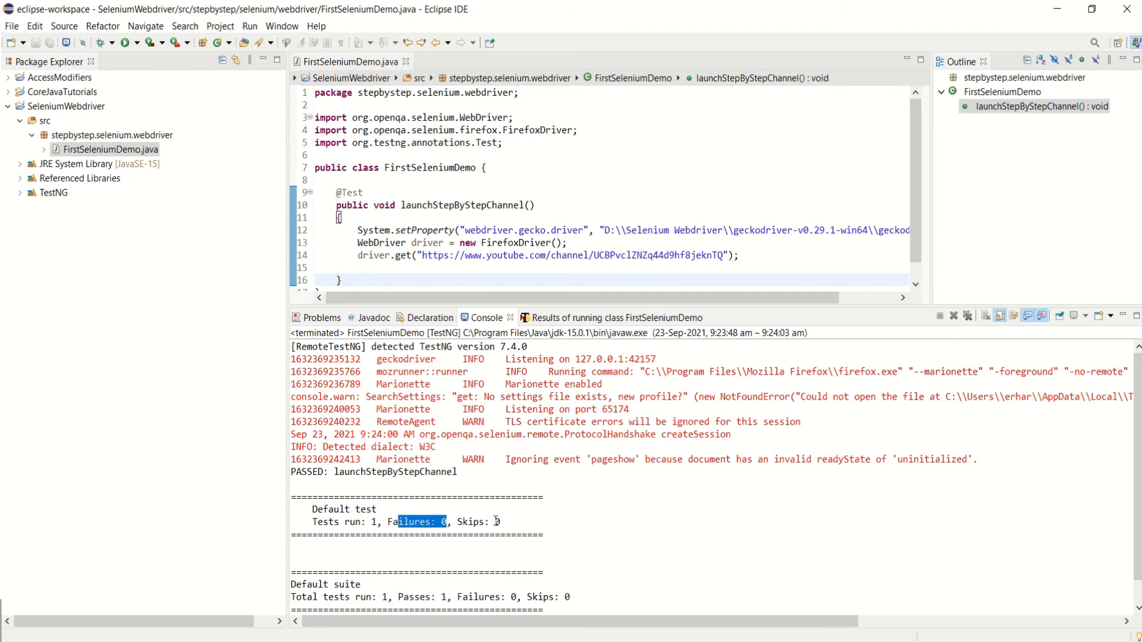
pyautogui.moveTo(496, 522); pyautogui.dragTo(442, 518)
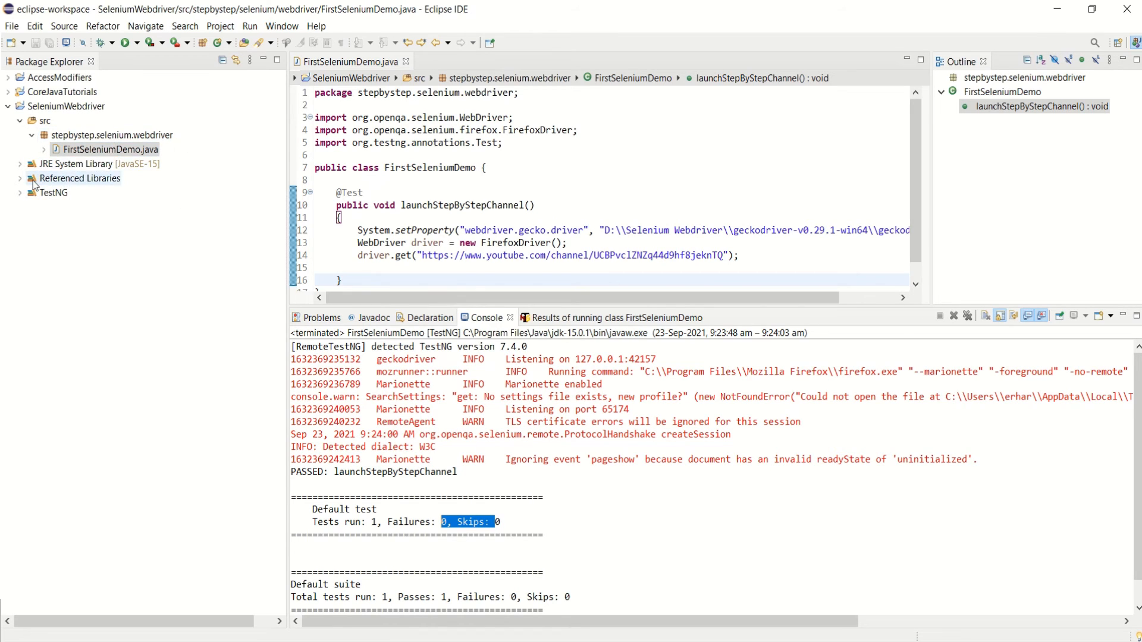
pyautogui.click(93, 150)
# Copy the Location folder path from FirstSeleniumDemo.java's Properties, then go to File Explorer.
pyautogui.rightClick(93, 150)
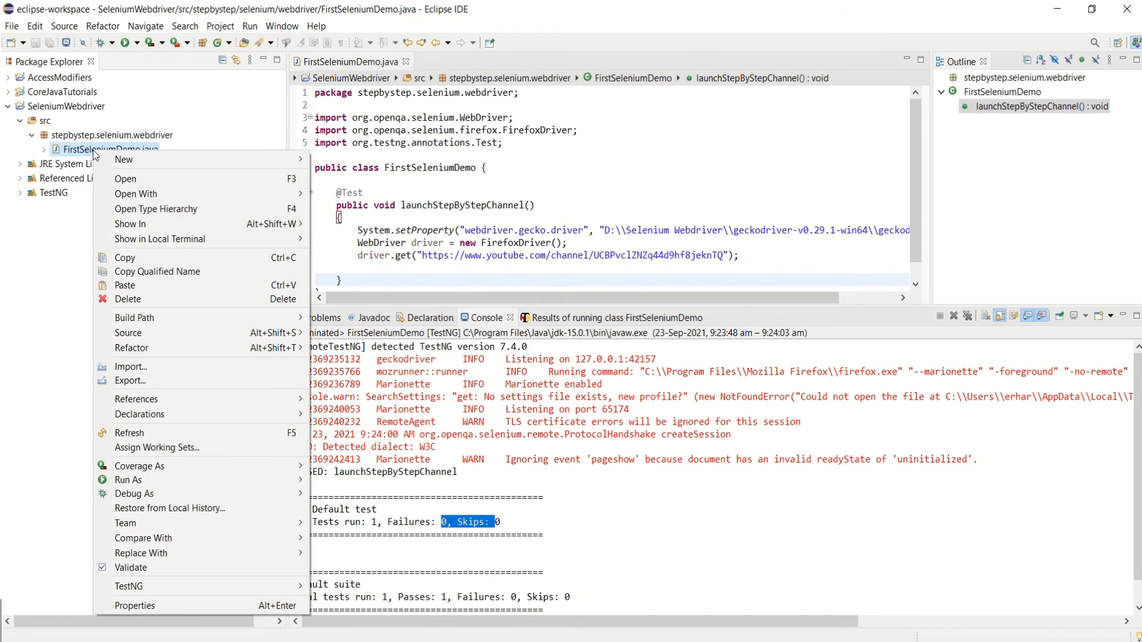
pyautogui.click(162, 601)
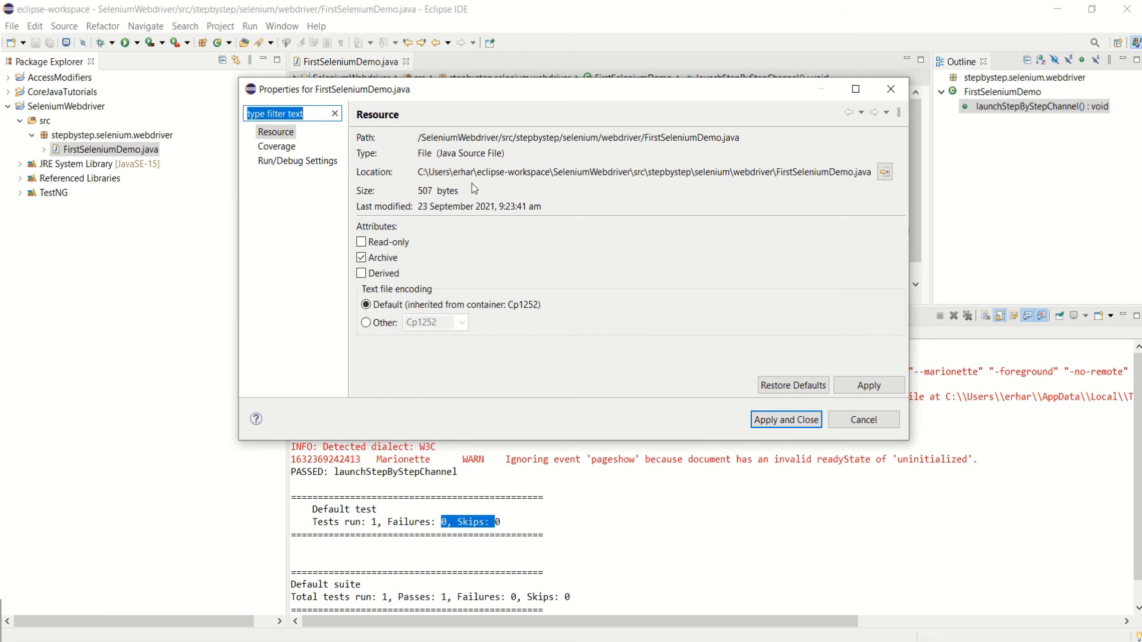
pyautogui.moveTo(418, 172); pyautogui.dragTo(773, 172)
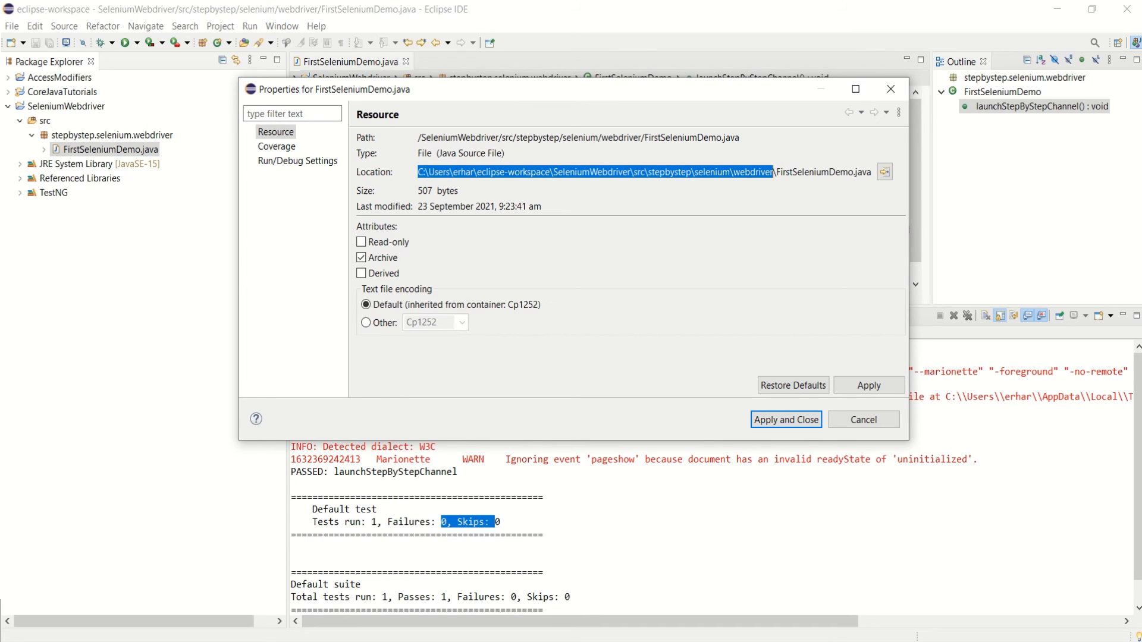
pyautogui.click(345, 641)
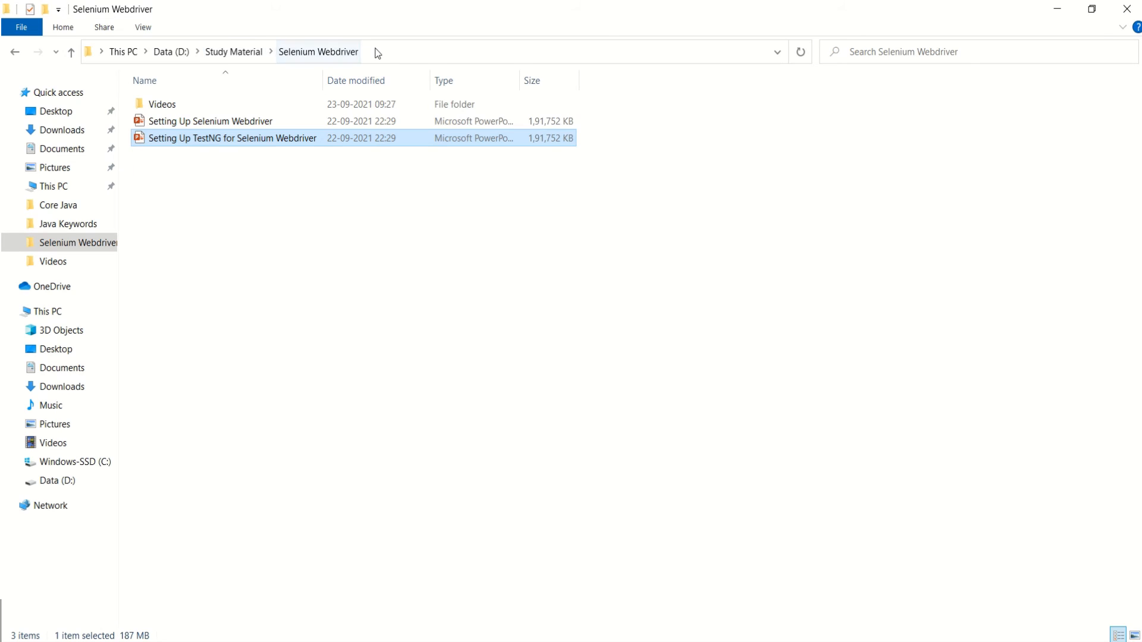
# Go to the copied source folder, then up to the SeleniumWebdriver project folder.
pyautogui.click(376, 51)
pyautogui.hotkey('ctrl', 'v')
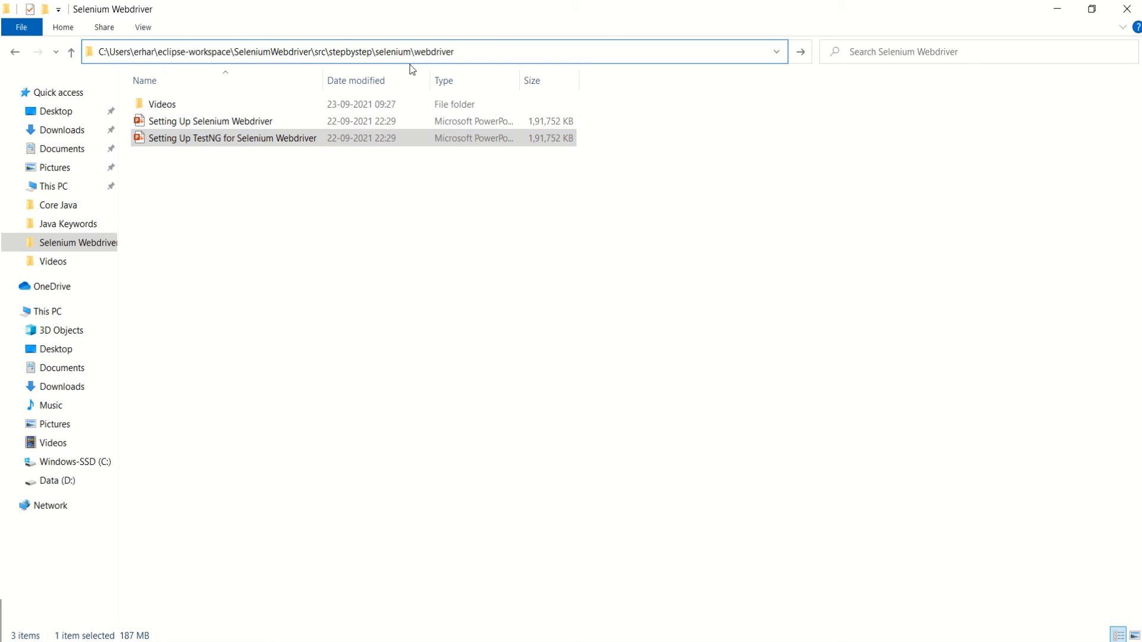
pyautogui.press('Return')
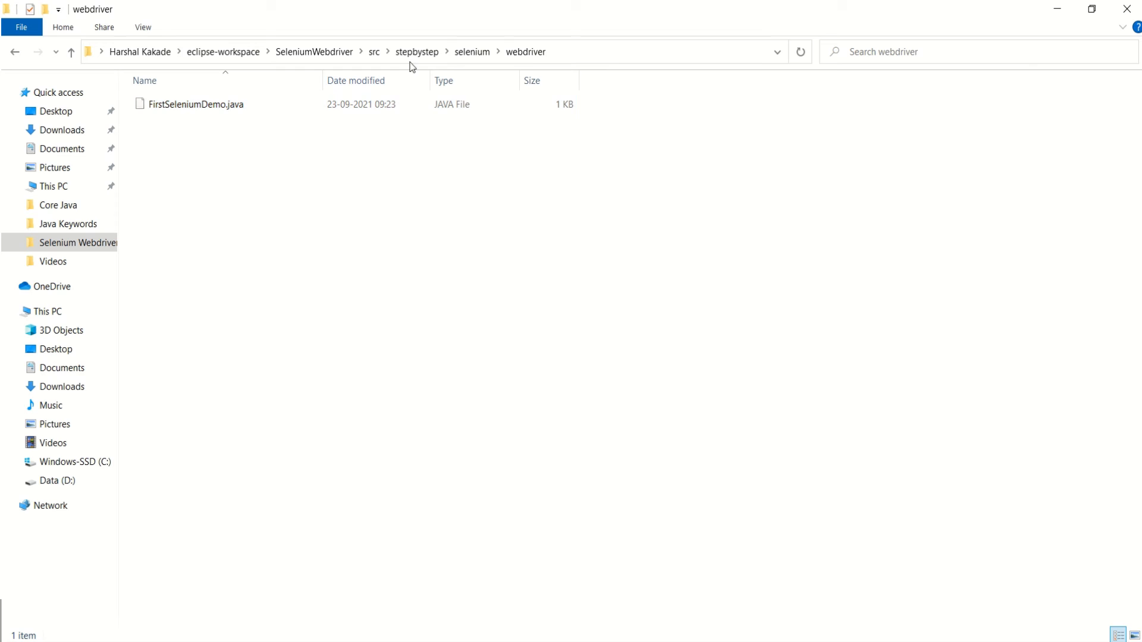
pyautogui.click(464, 53)
pyautogui.click(419, 52)
pyautogui.click(375, 54)
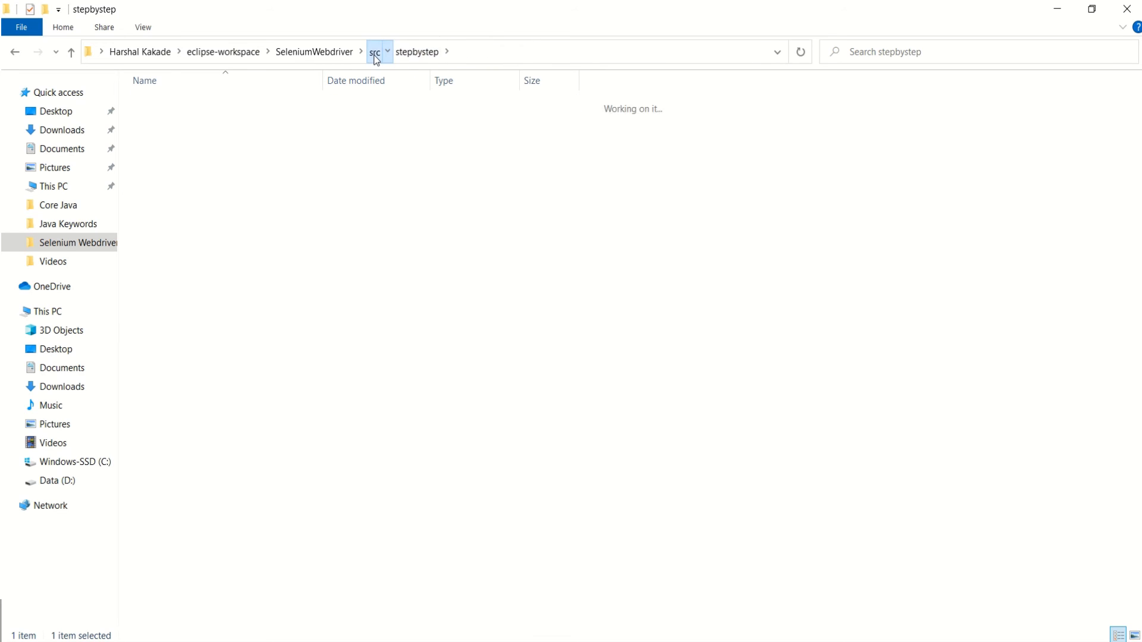
pyautogui.click(307, 52)
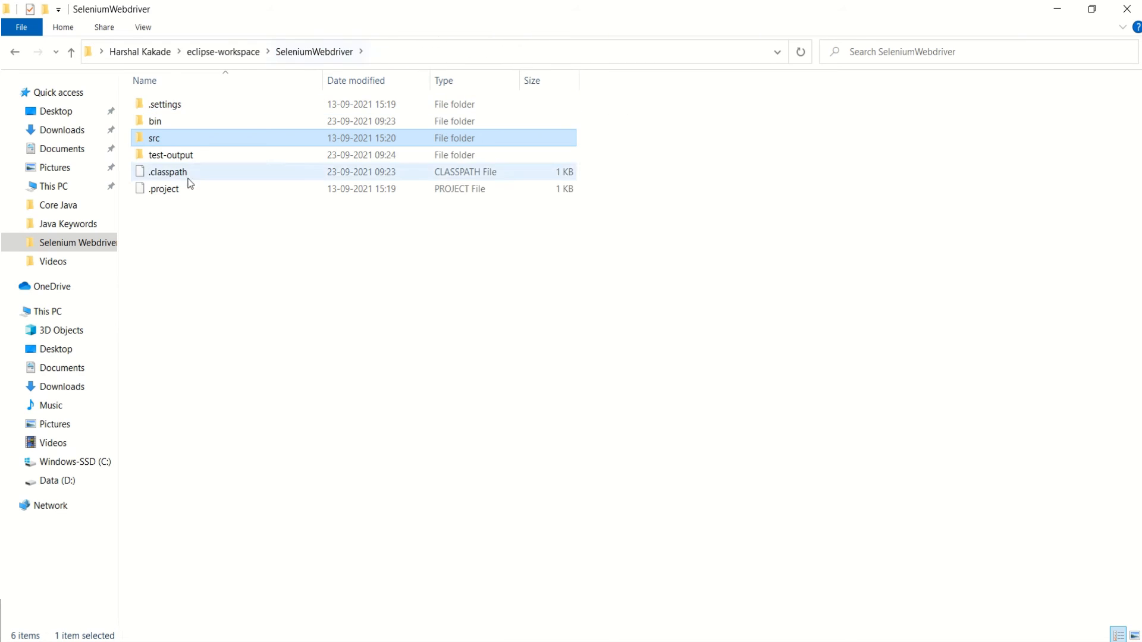
# Open emailable-report from the test-output folder in Microsoft Edge.
pyautogui.doubleClick(187, 157)
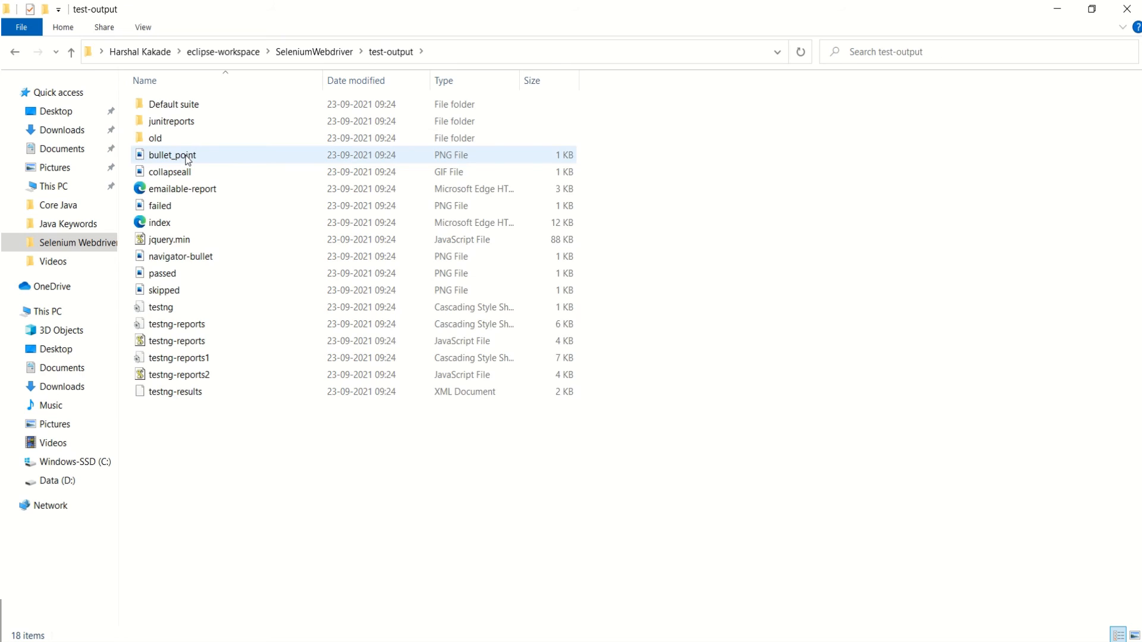
pyautogui.doubleClick(213, 189)
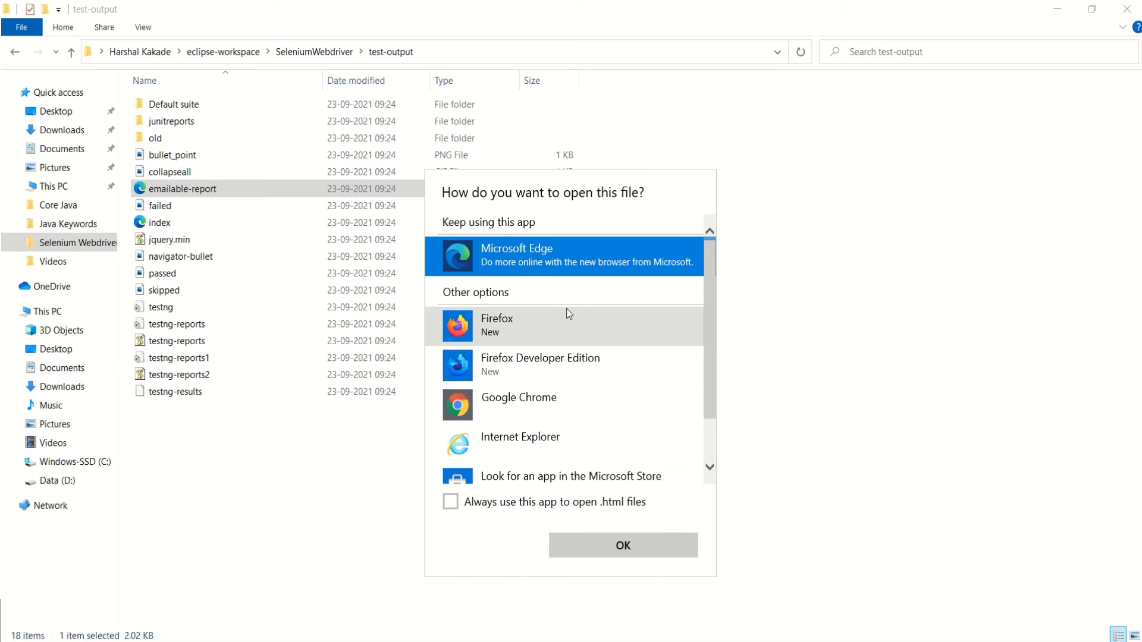
pyautogui.click(602, 543)
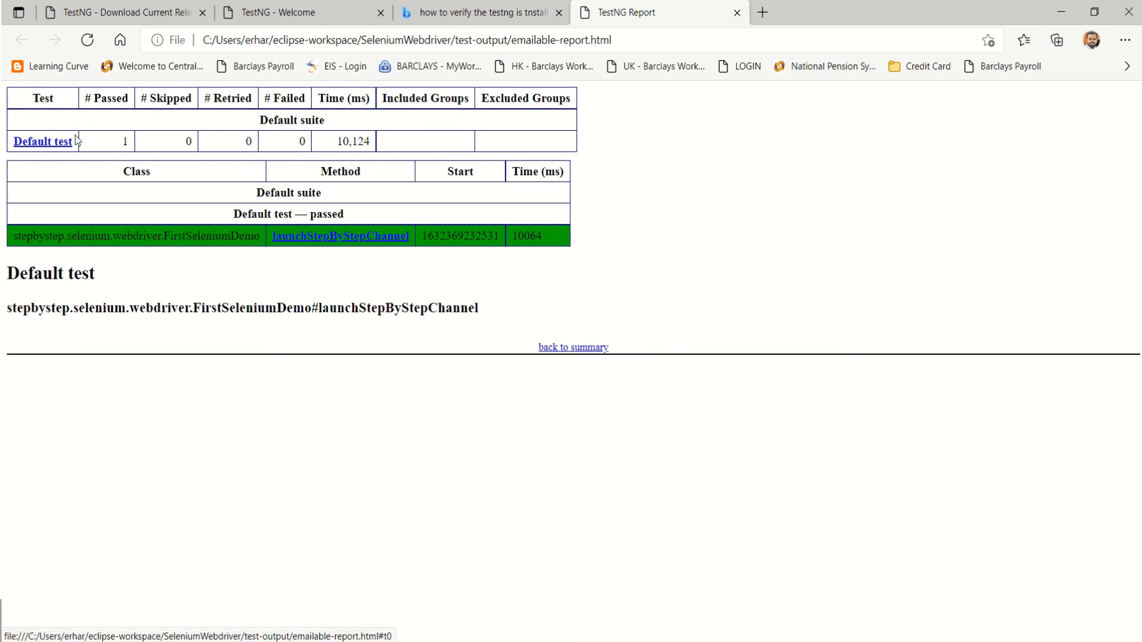
# Check the report's summary (1 passed, 0 skipped, 0 retried, 10,124 ms), then view launchStepByStepChannel's details.
pyautogui.moveTo(136, 147); pyautogui.dragTo(98, 141)
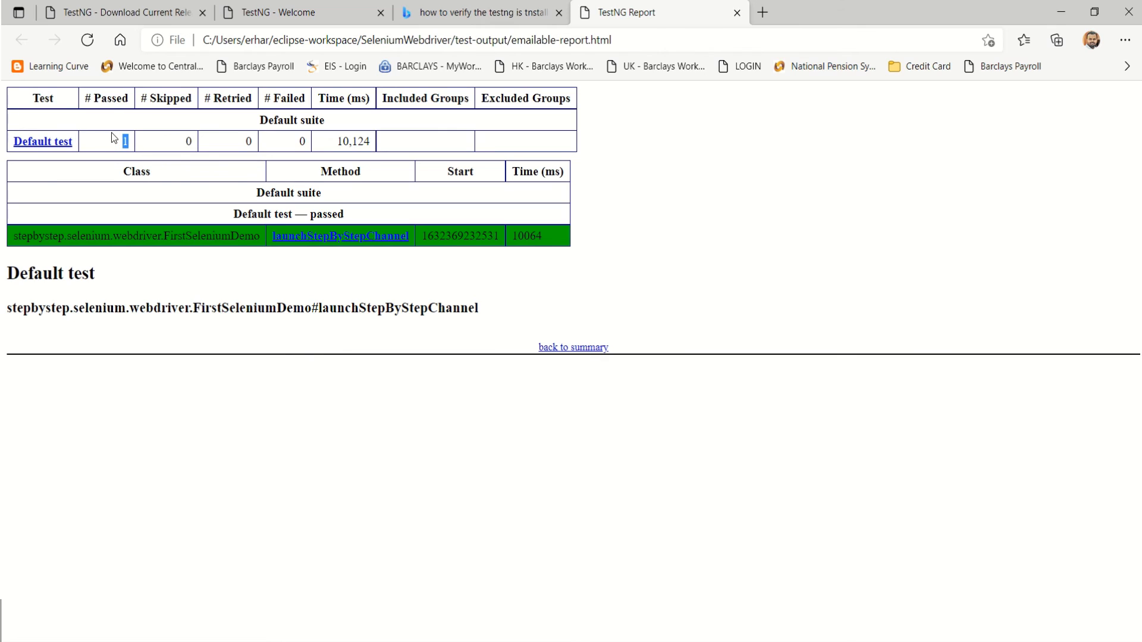
pyautogui.moveTo(200, 148); pyautogui.dragTo(147, 144)
pyautogui.moveTo(255, 148); pyautogui.dragTo(229, 149)
pyautogui.moveTo(253, 143); pyautogui.dragTo(300, 150)
pyautogui.moveTo(375, 146); pyautogui.dragTo(300, 144)
pyautogui.click(433, 136)
pyautogui.click(342, 238)
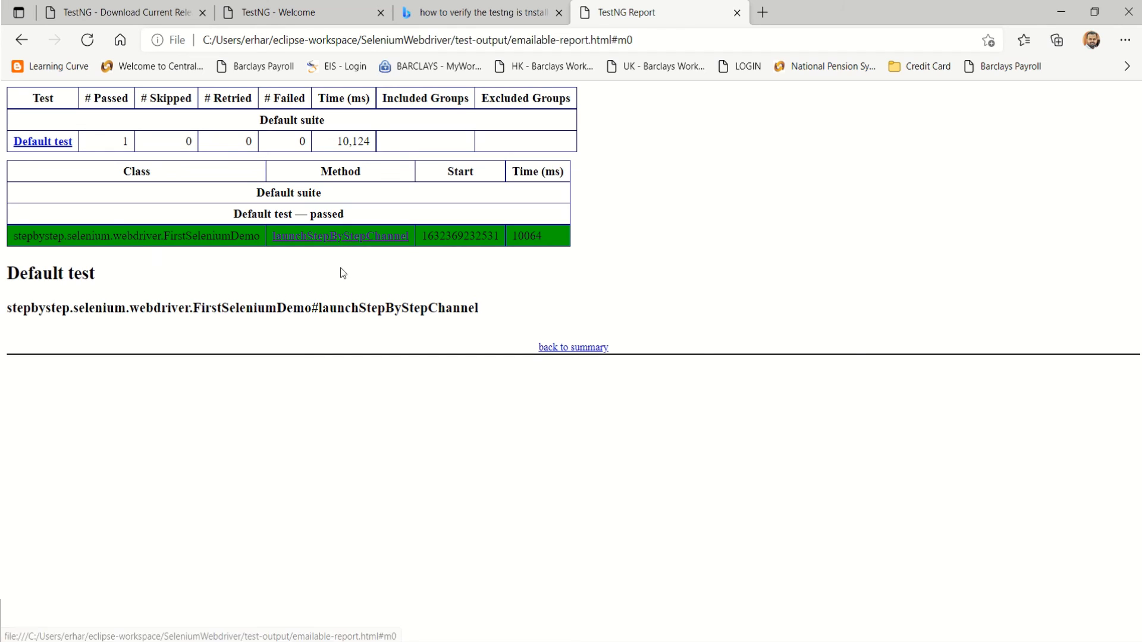